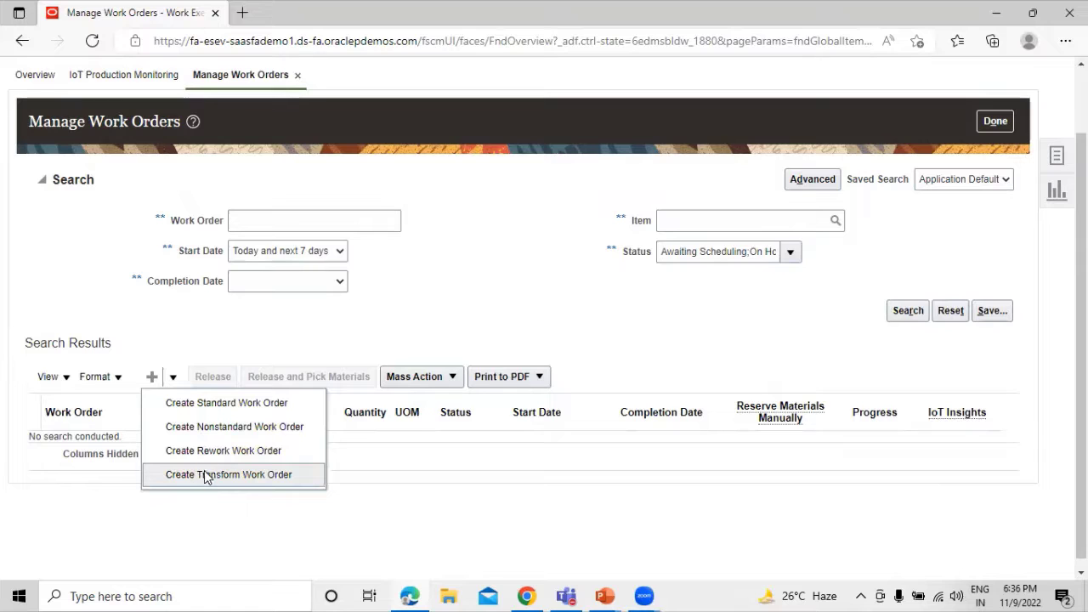
Step: Create a transform work order with item AS4751200, the Vision Slimline 5100 32 GB tablet
left_click(240, 476)
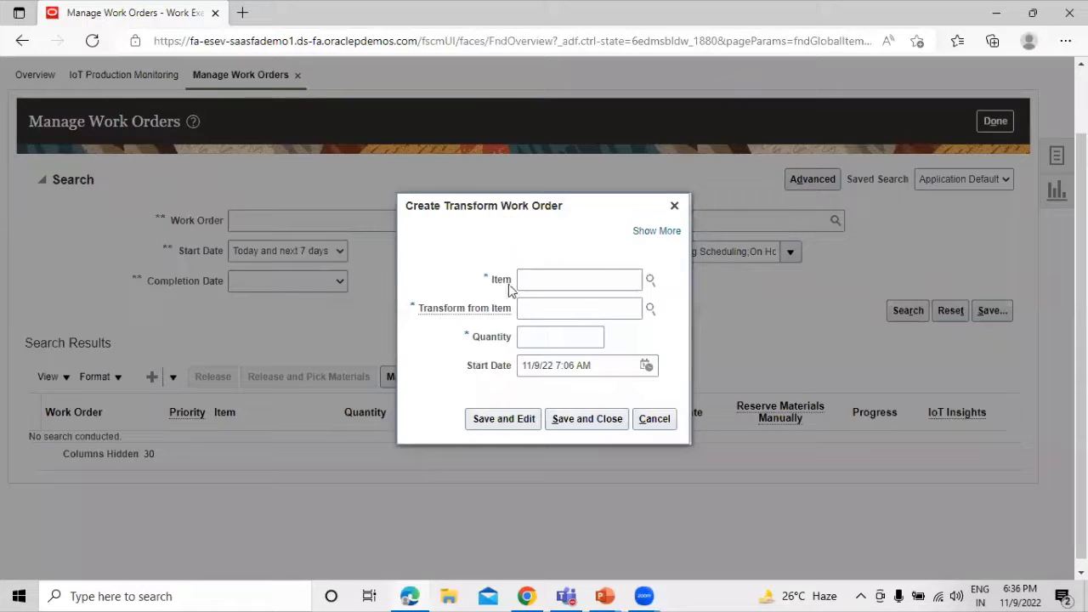
left_click(654, 230)
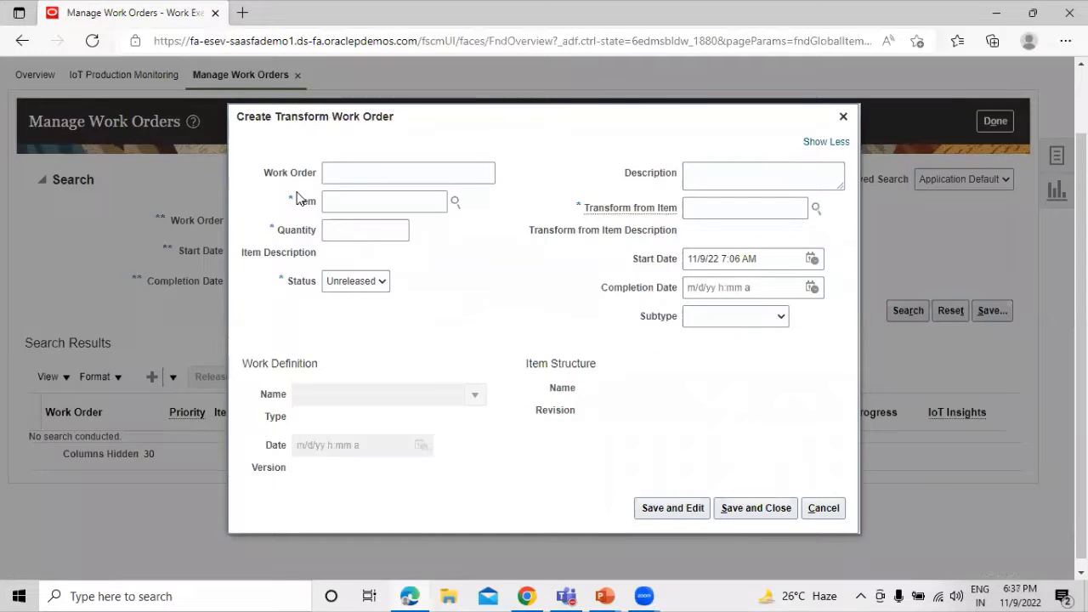
left_click(307, 204)
left_click(454, 201)
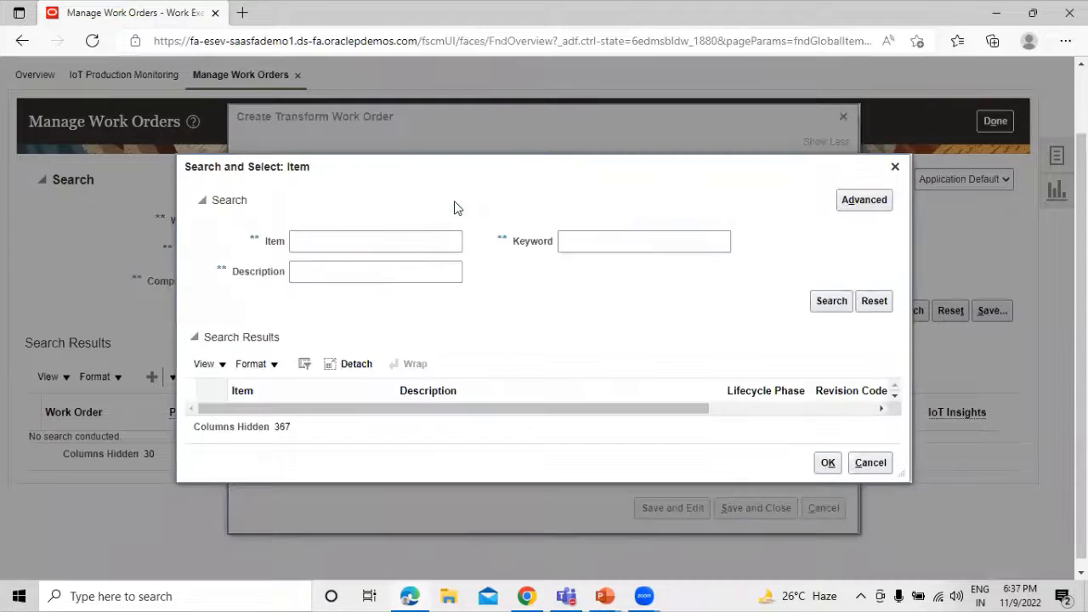
left_click(439, 242)
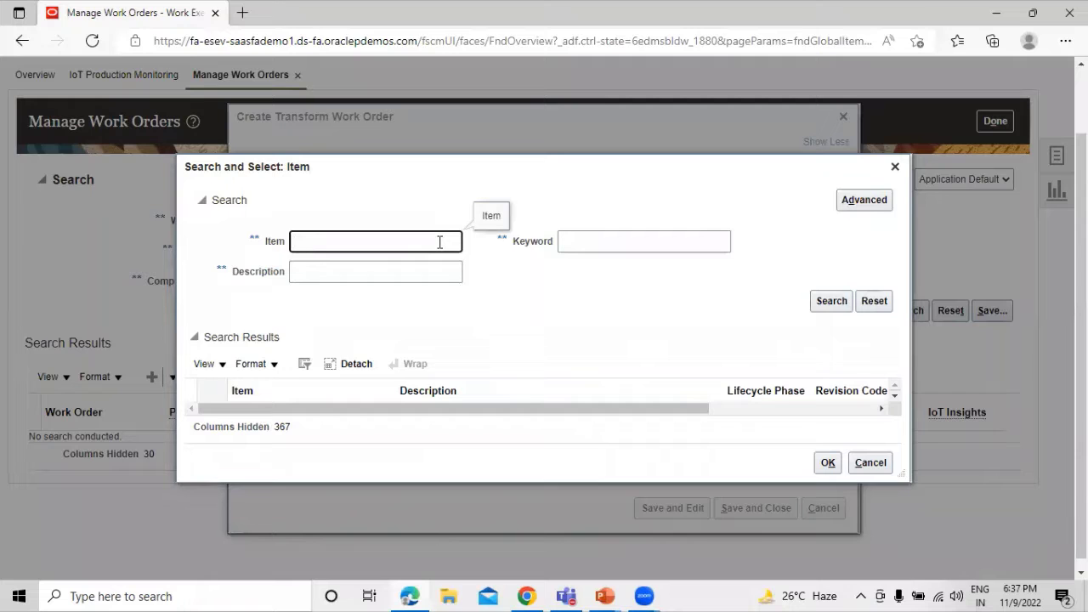
type("AS4")
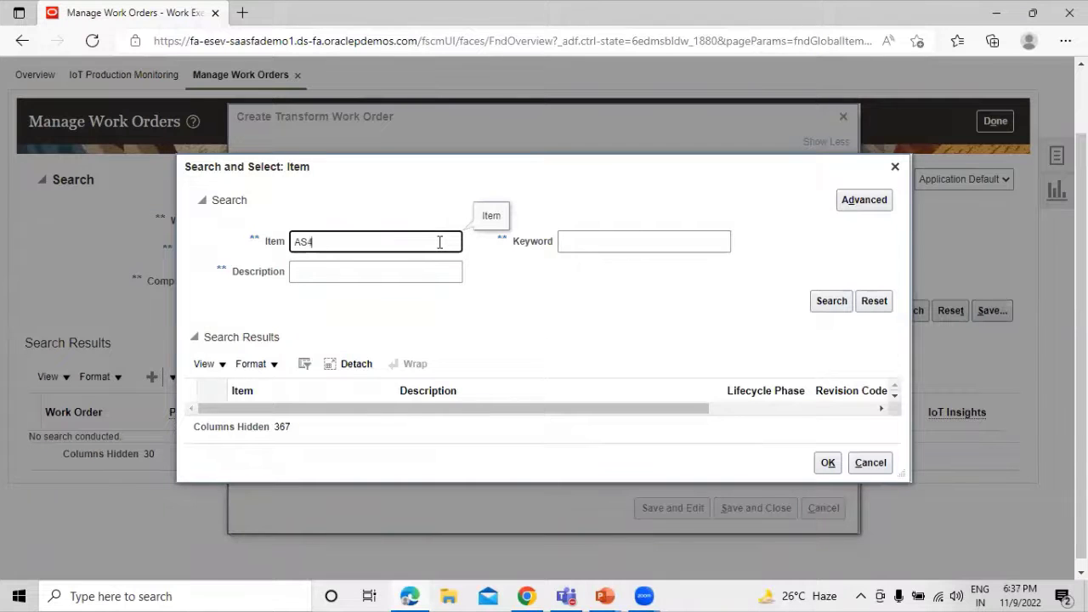
type("751")
left_click(831, 301)
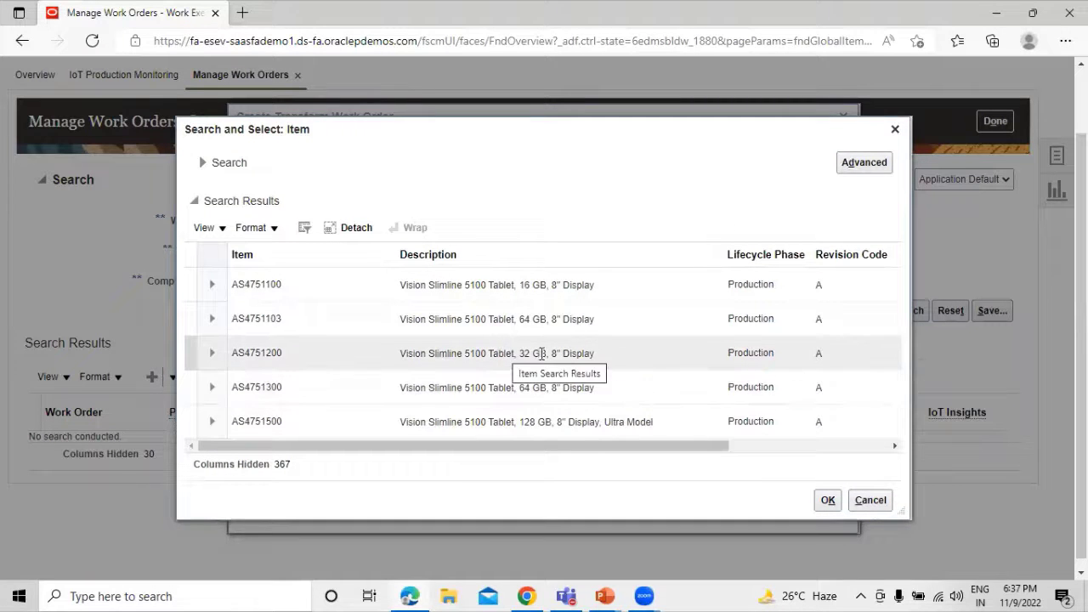
left_click(345, 351)
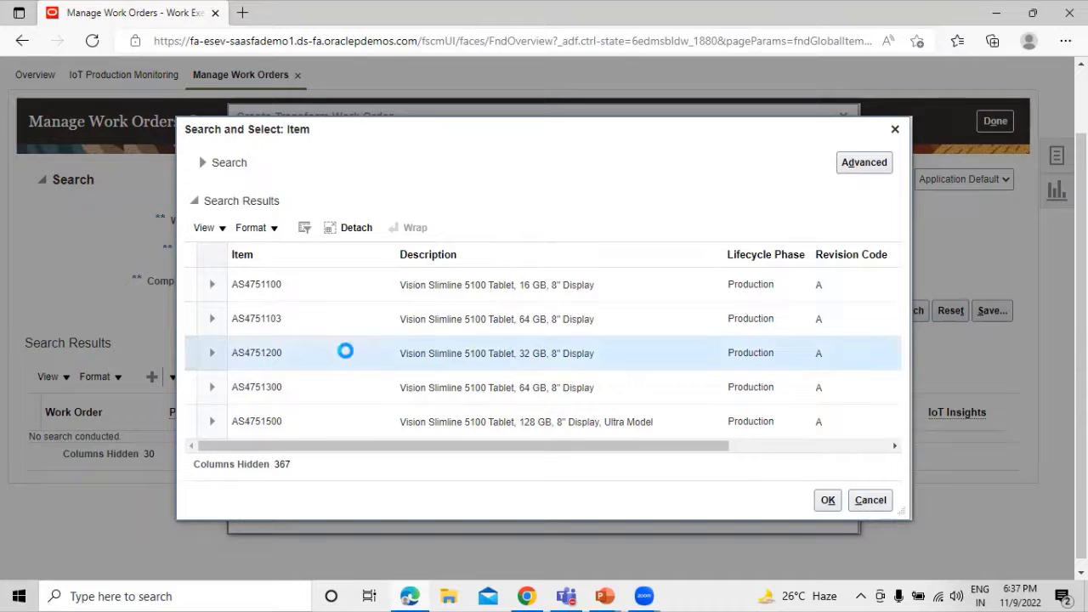
left_click(827, 500)
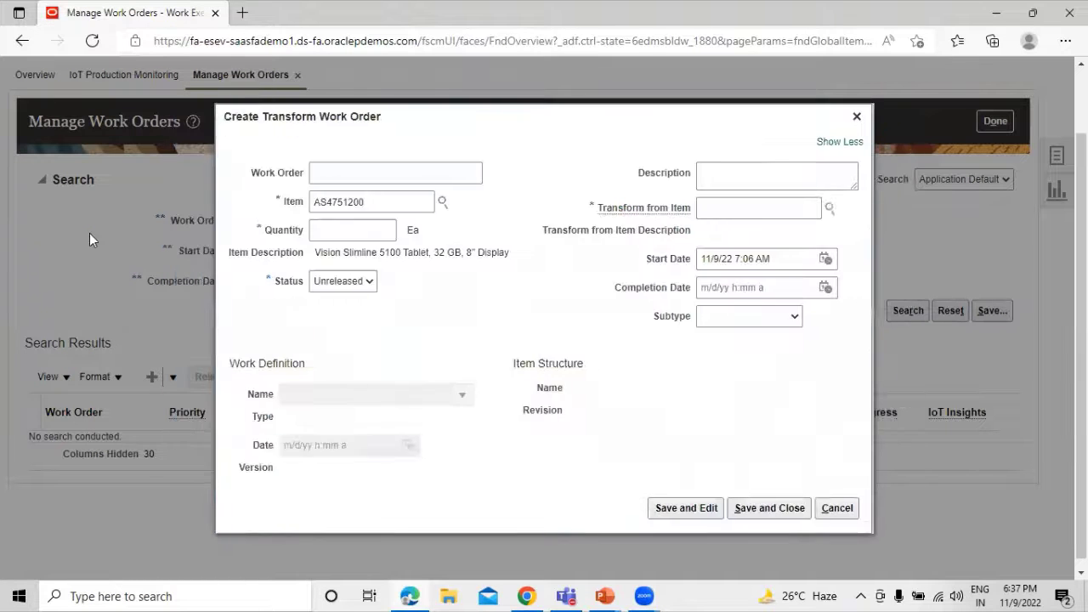
Step: Set the work order quantity to 1 and keep its status Unreleased
left_click(326, 230)
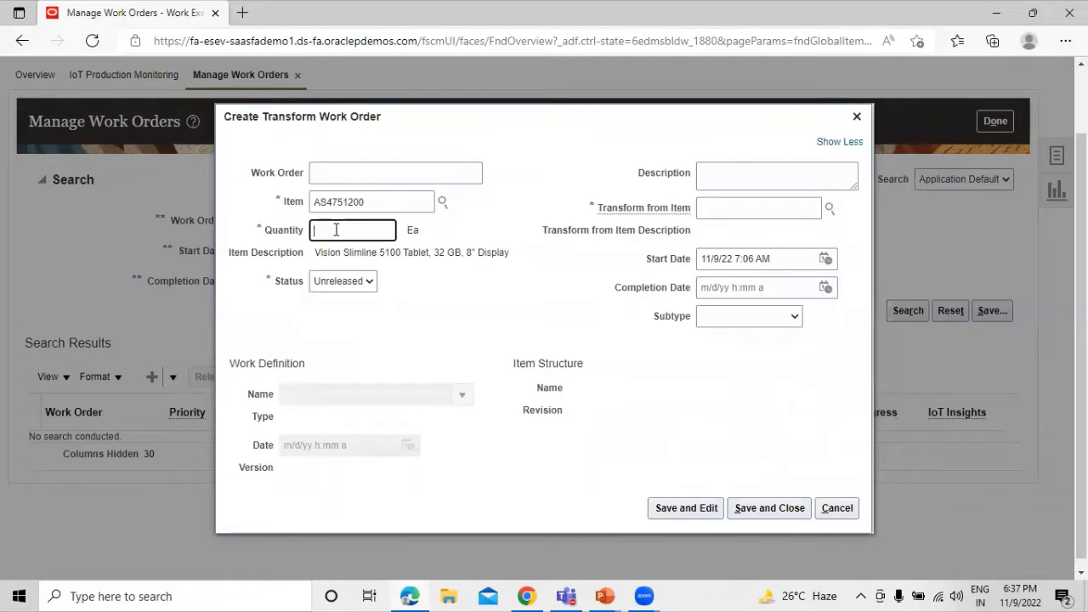
type("1")
left_click(449, 286)
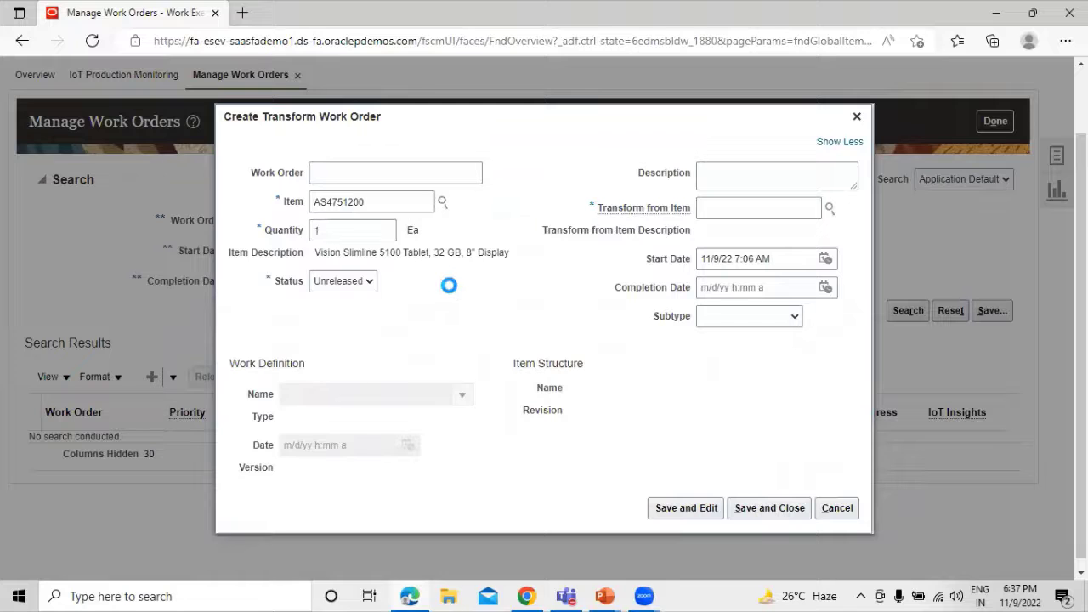
left_click(361, 280)
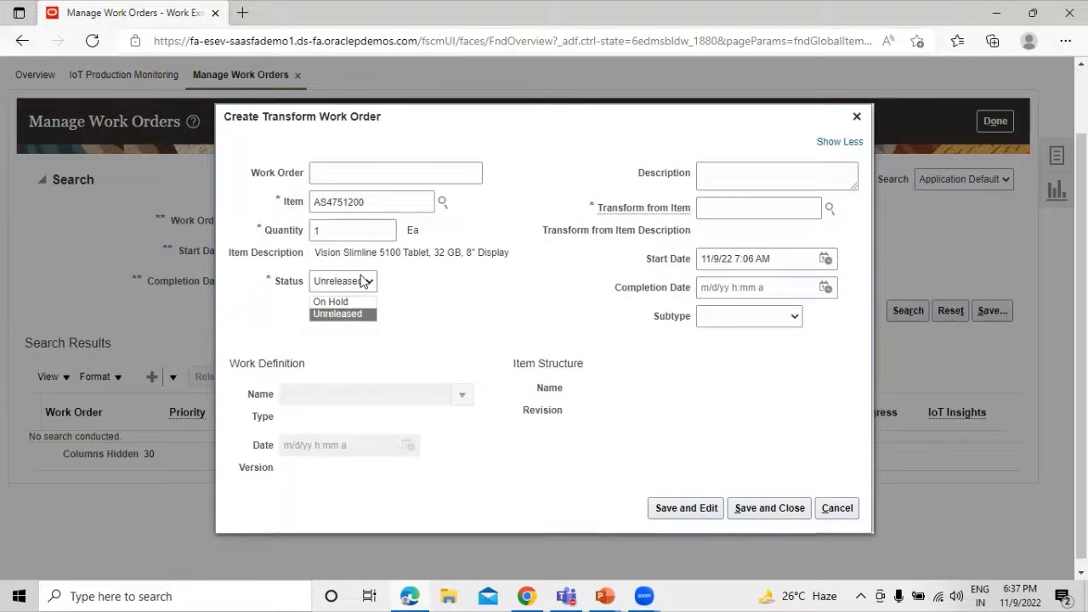
left_click(459, 304)
Step: Enter the description 'Transform Work Order Demo'
left_click(703, 177)
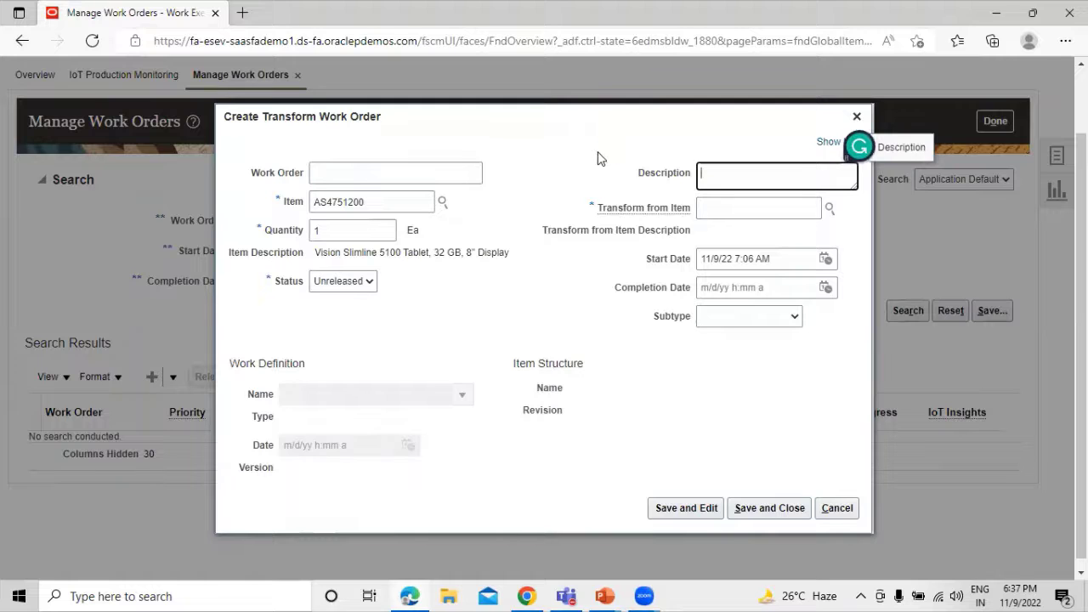
key("BackSpace")
type("Transform Work Order Demo")
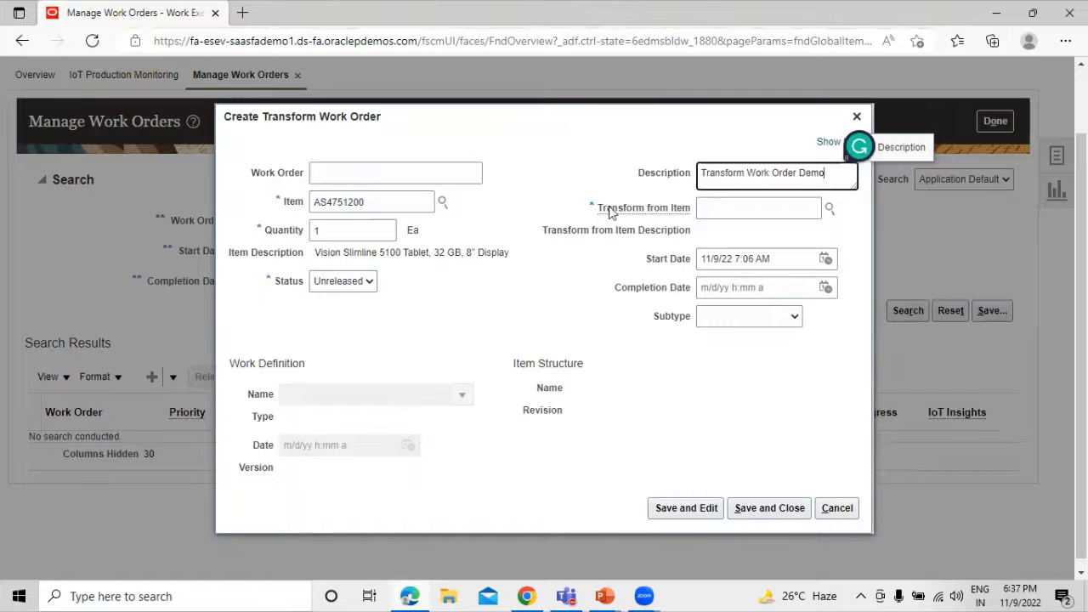
left_click(830, 209)
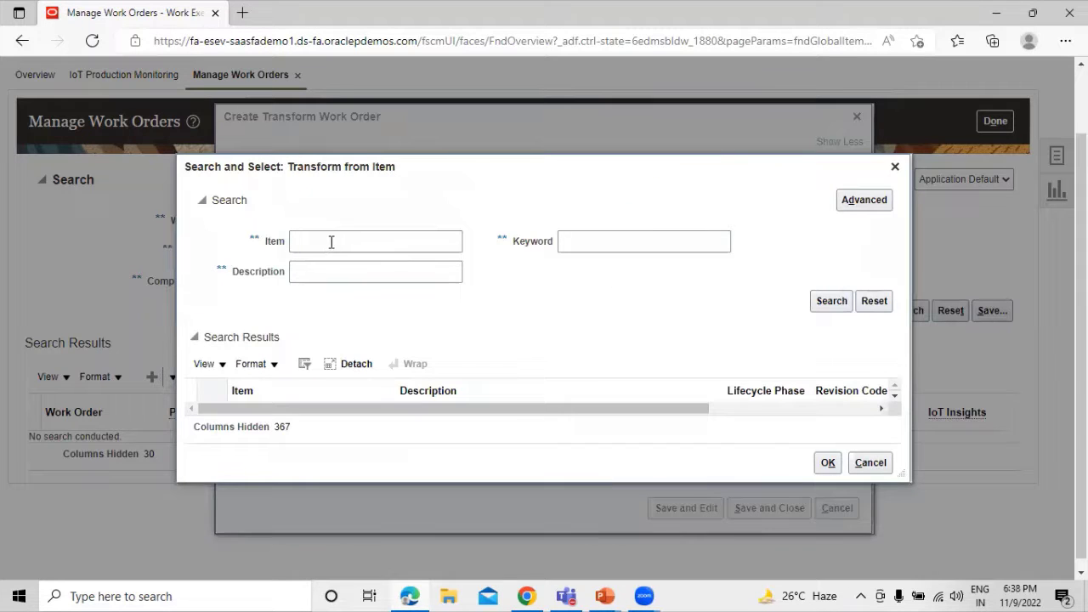
Step: Search items for 'st' and set SB4751110 (64GB) as the Transform from Item
left_click(332, 241)
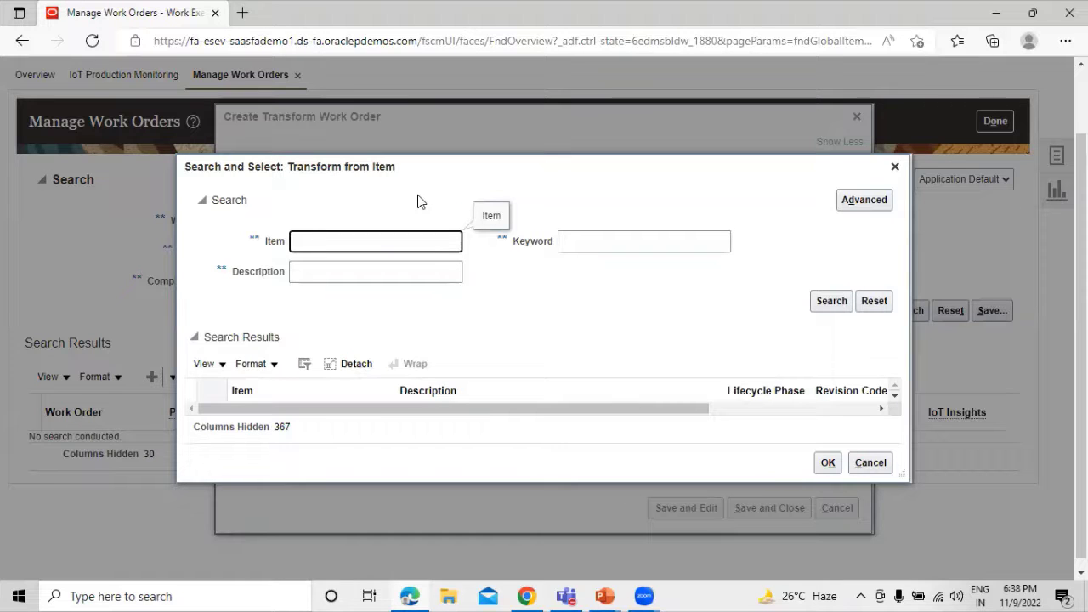
type("s")
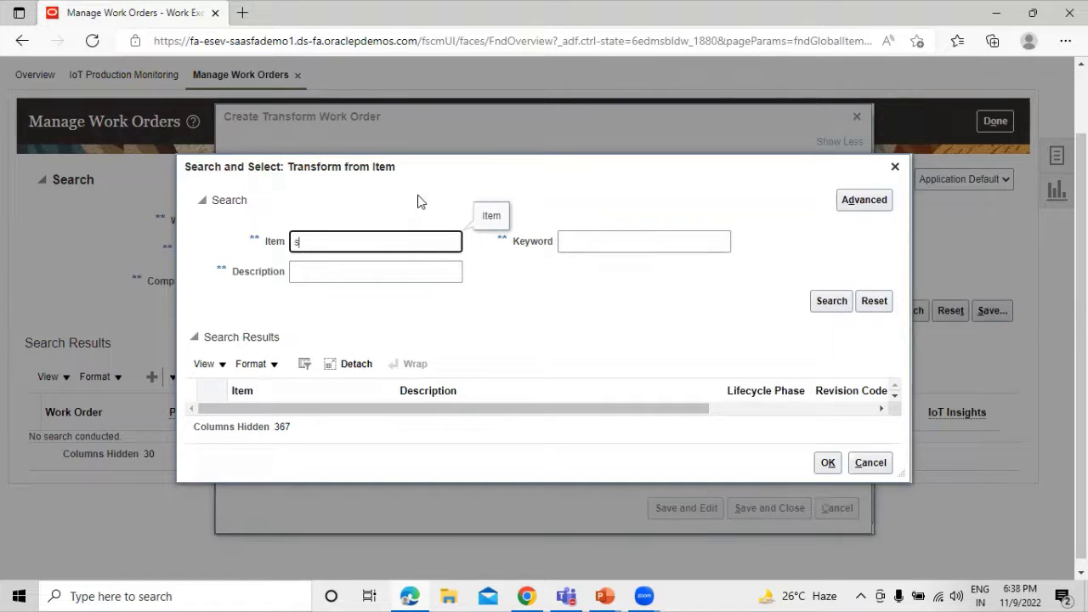
type("t")
left_click(831, 302)
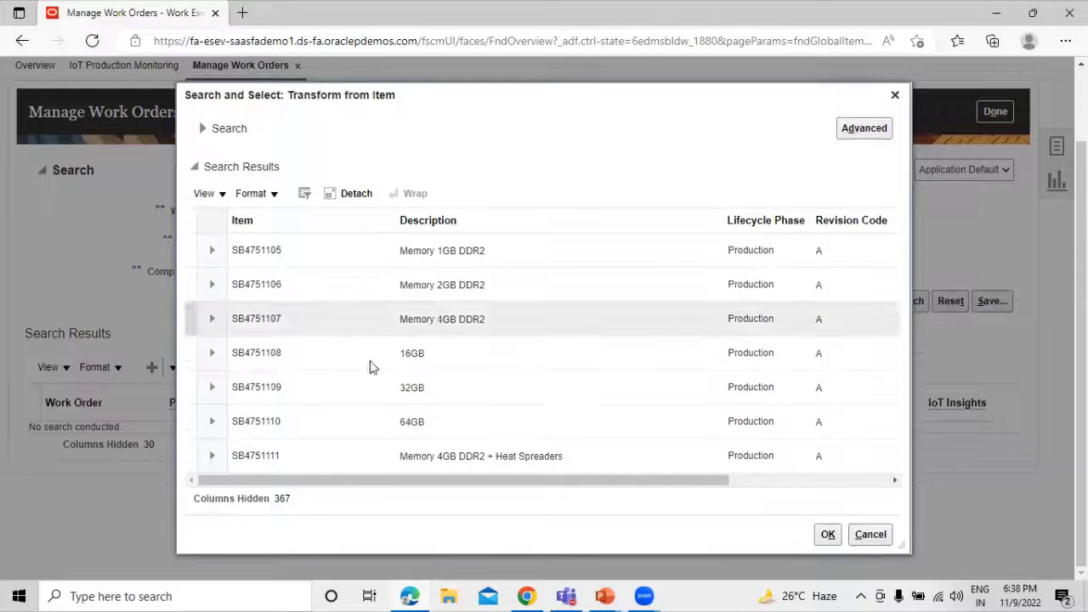
left_click(323, 422)
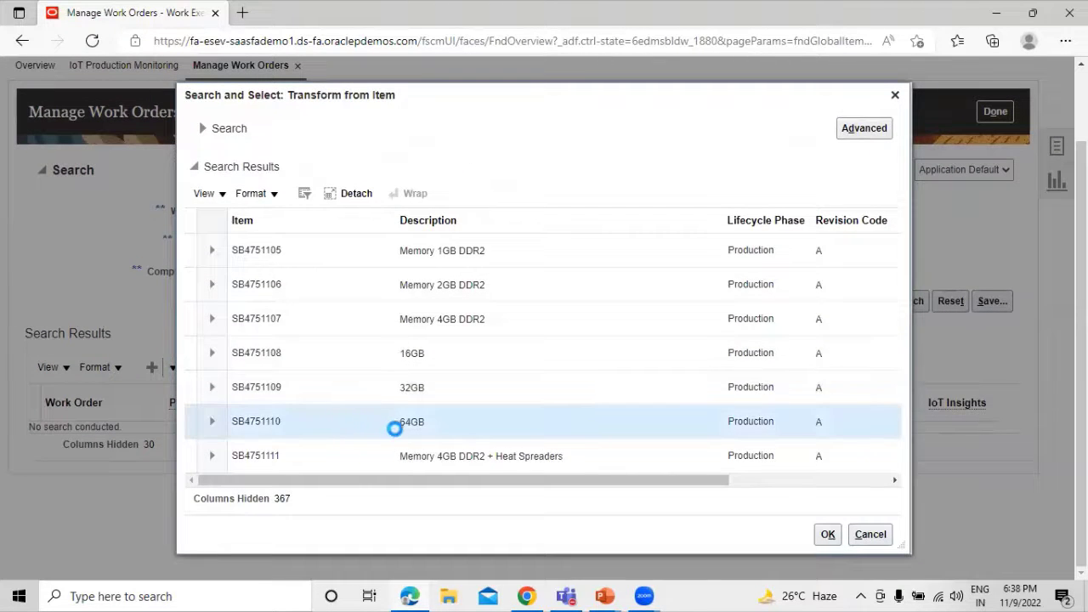
left_click(826, 535)
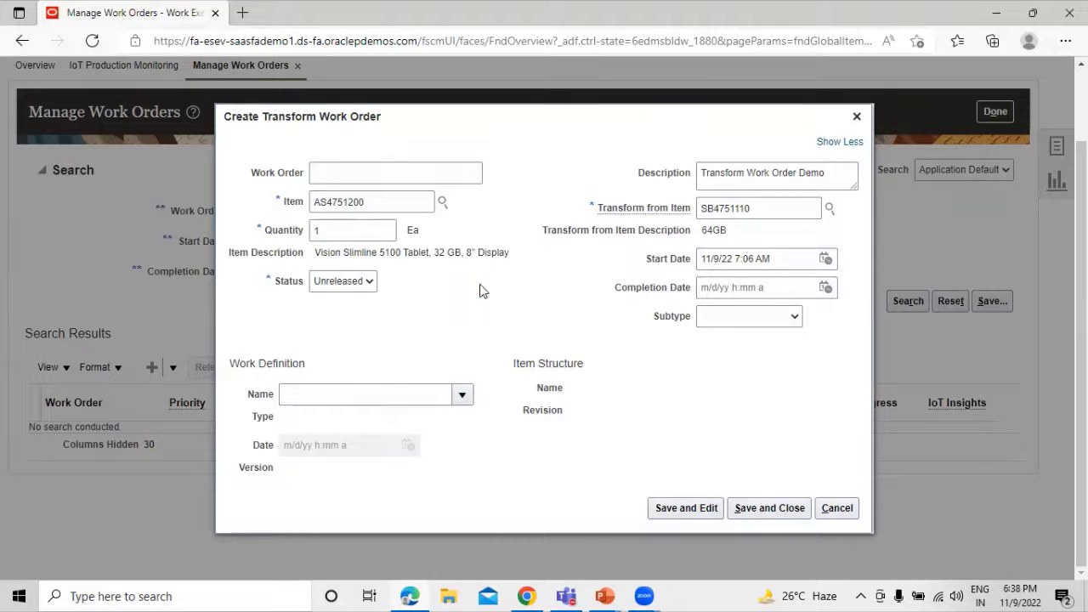
Step: Save the work order as WO-002-1057 and set its Priority to 1
left_click(672, 508)
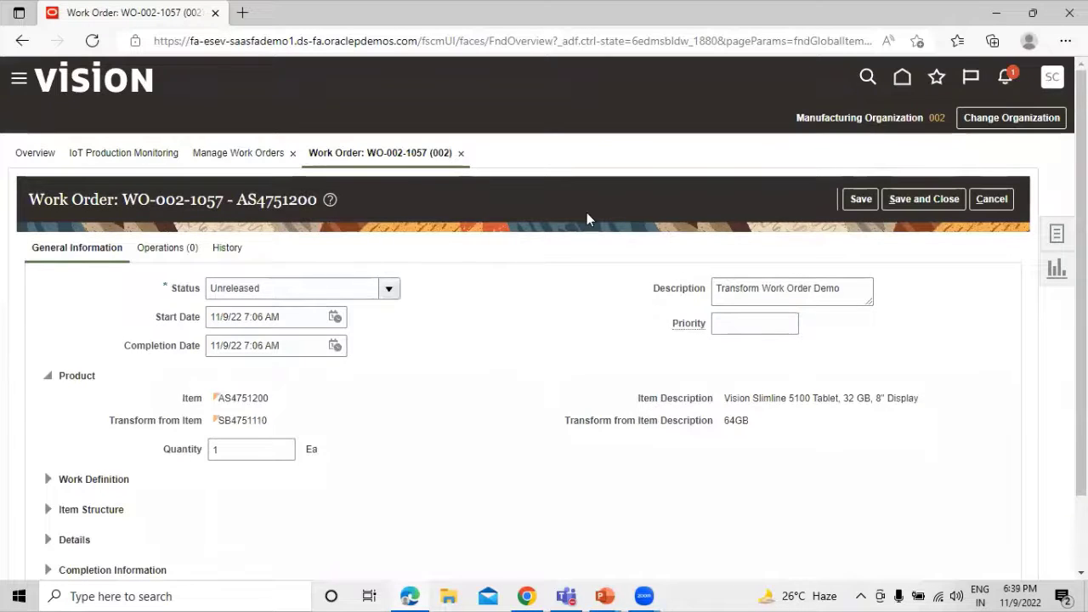
scroll(586, 213, "down", 1)
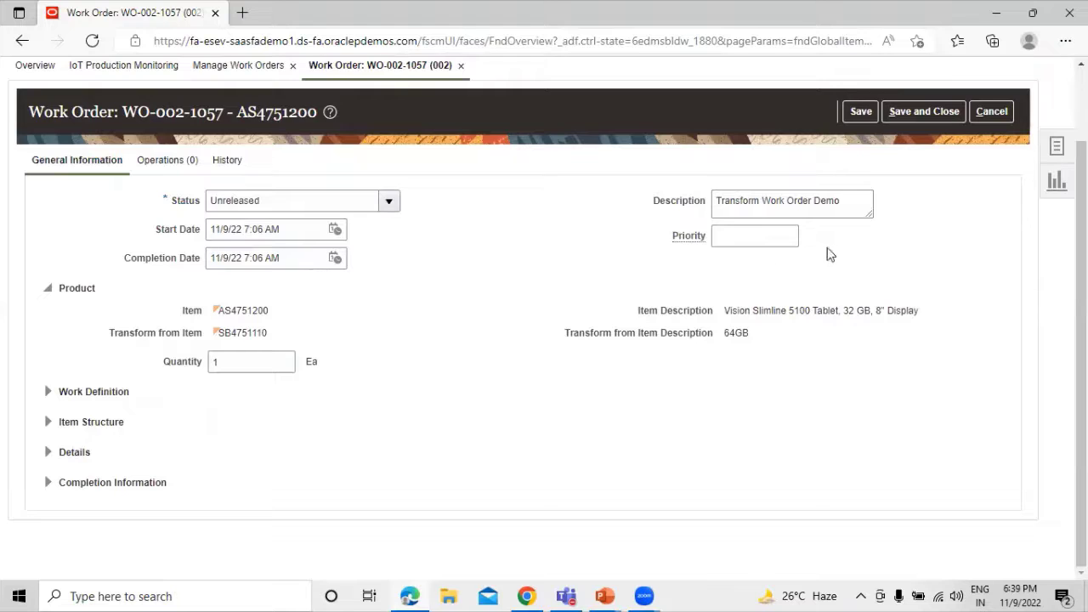
left_click(759, 234)
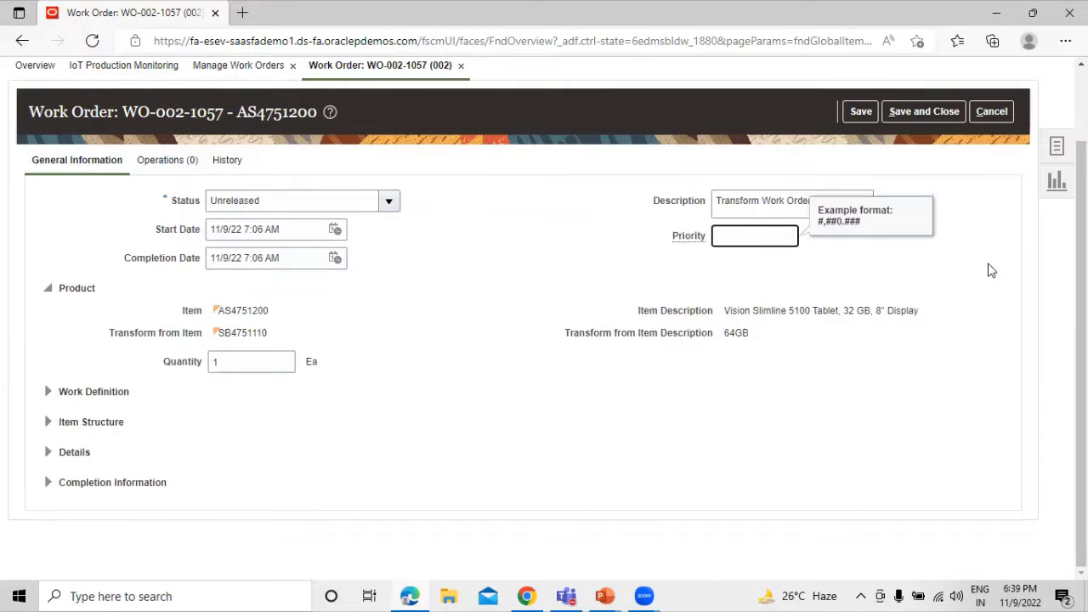
type("1")
left_click(508, 219)
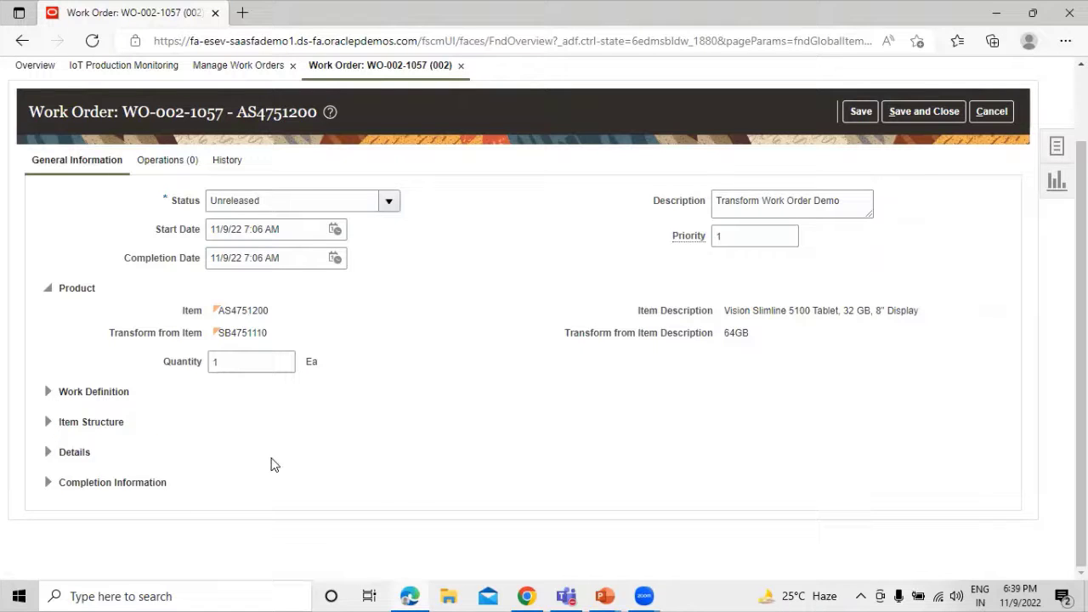
Step: Add operation 10 TTD Tablet Teardown at the Tablet Assembly work center
left_click(166, 167)
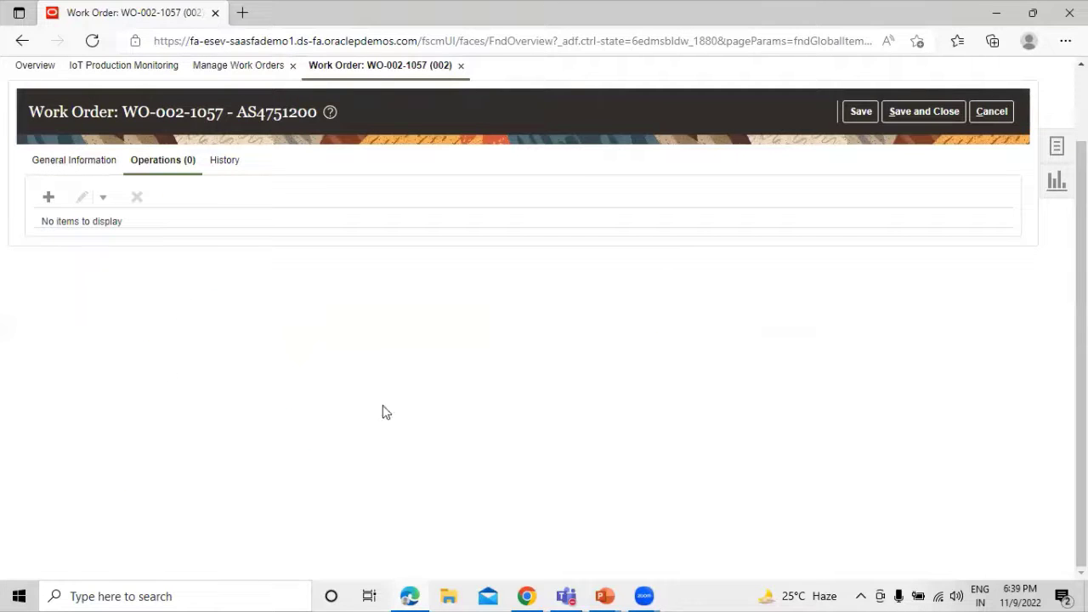
left_click(46, 198)
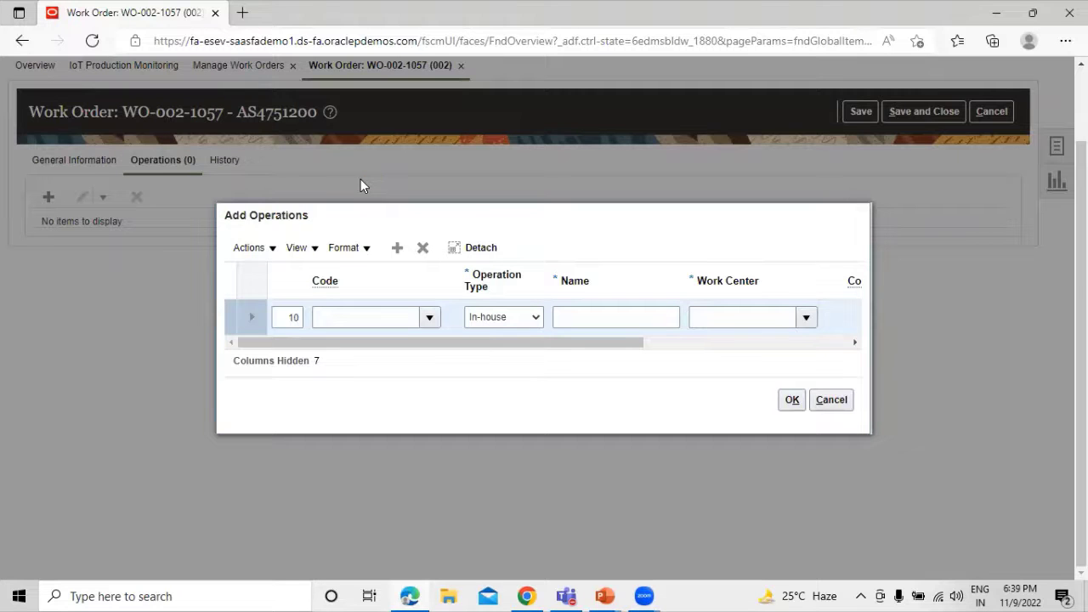
left_click(427, 318)
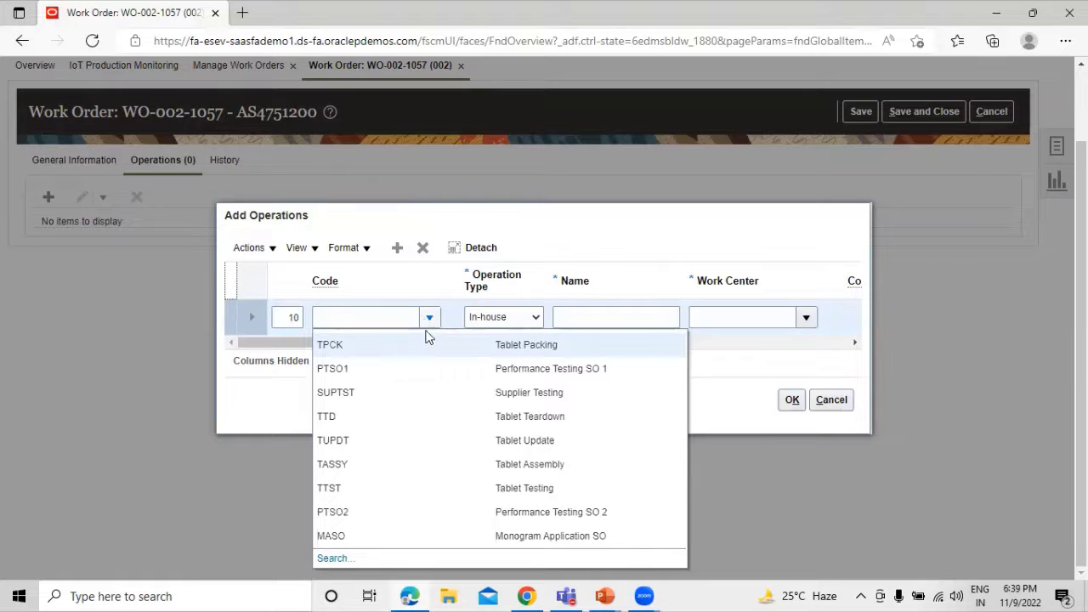
left_click(427, 417)
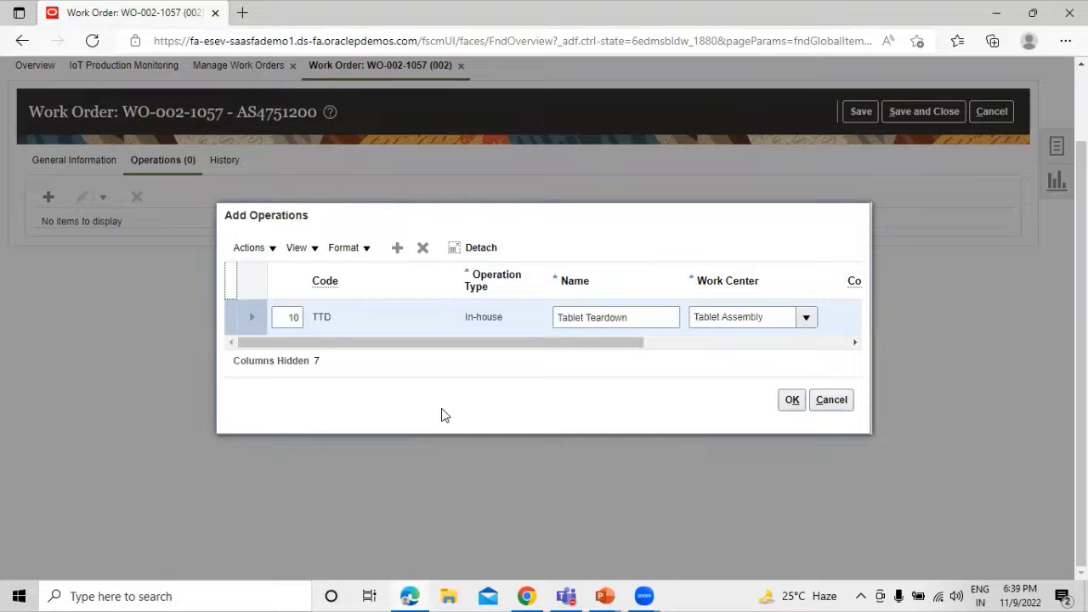
left_click_drag(573, 343, 500, 360)
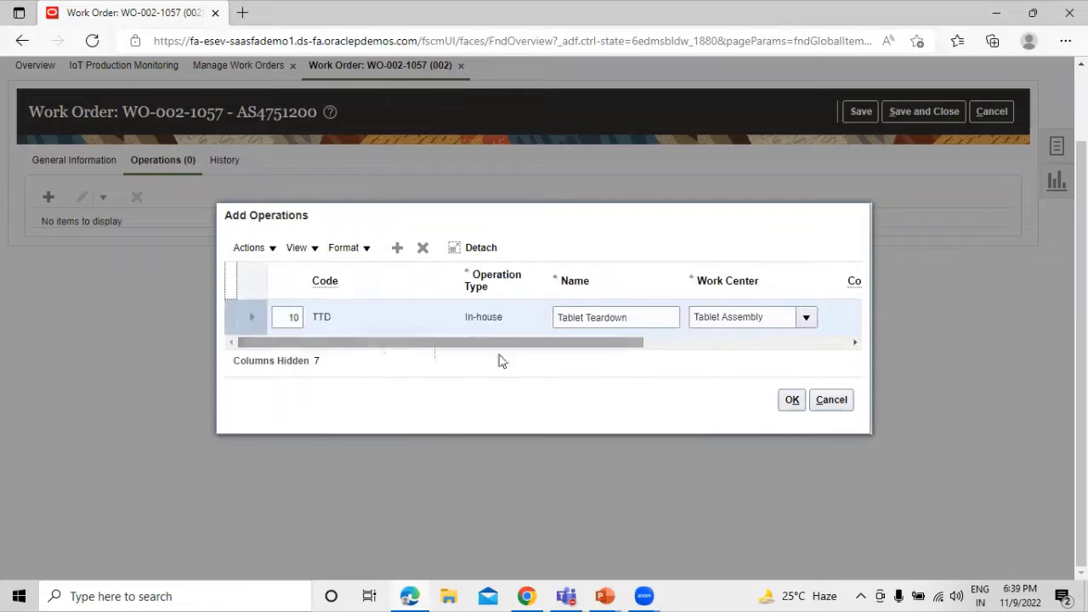
left_click(788, 400)
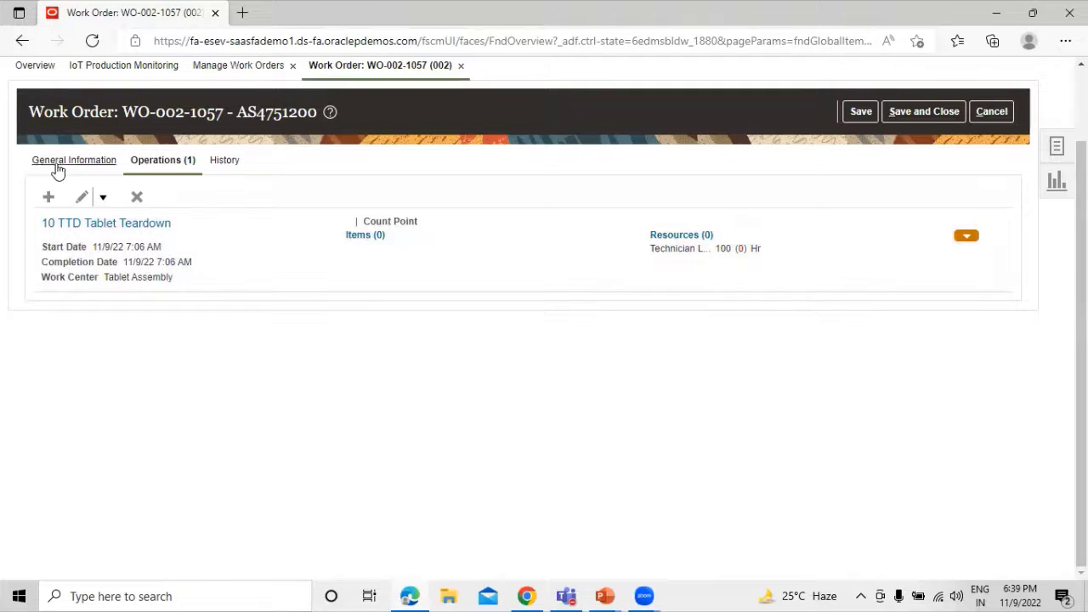
left_click(98, 224)
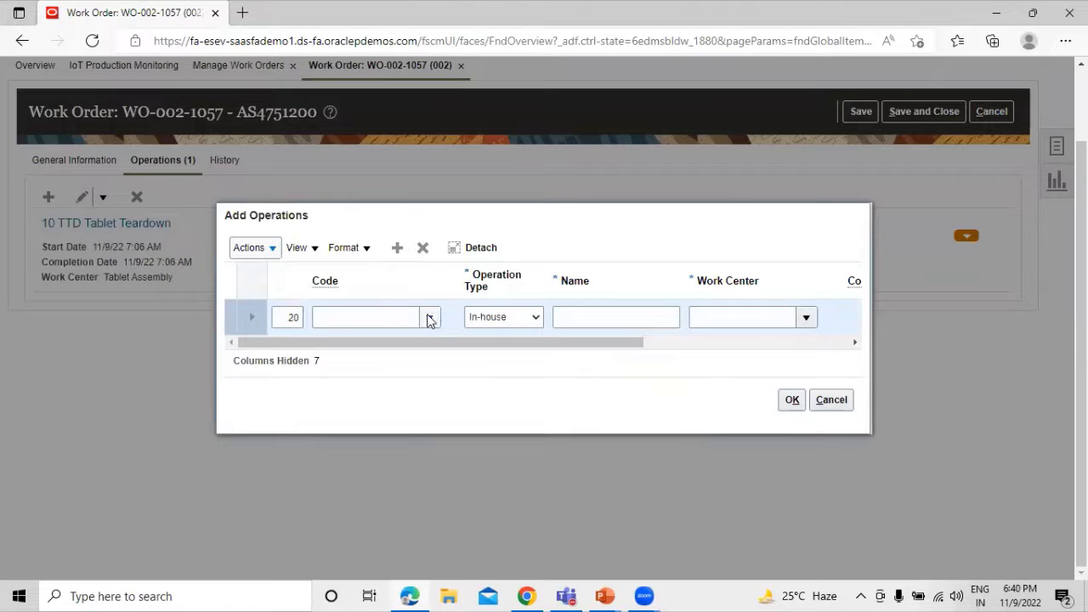
Step: Add operation 20 with code TUPDT Tablet Update
left_click(429, 316)
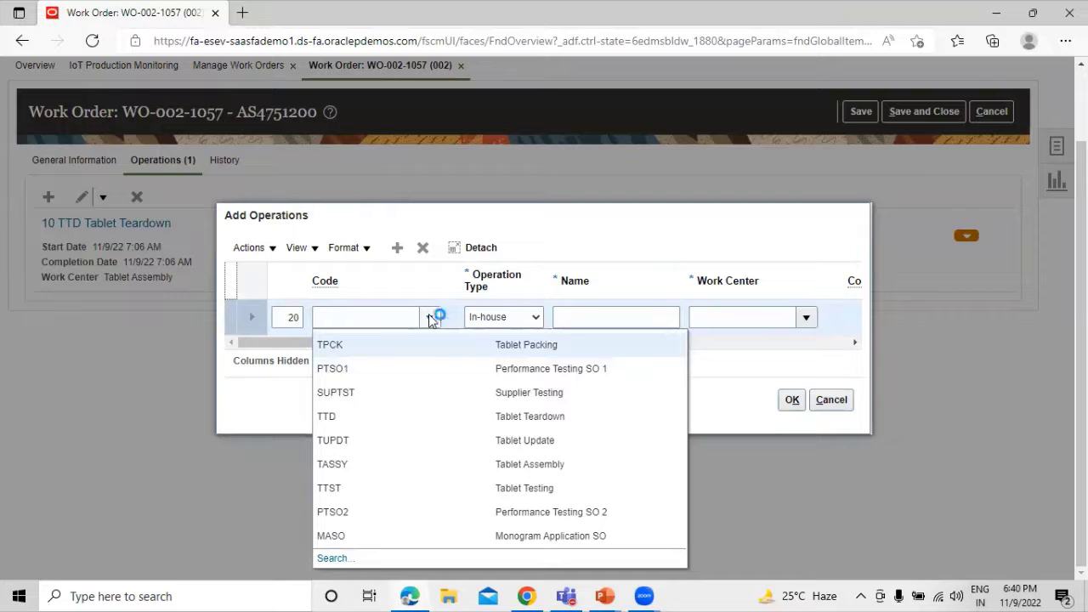
left_click(413, 441)
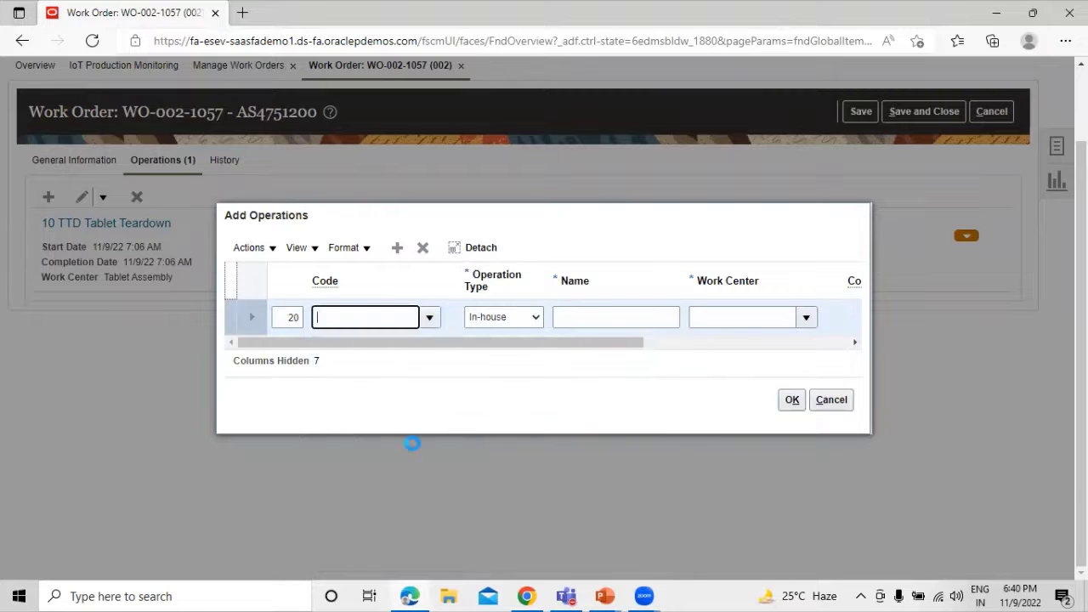
left_click(792, 399)
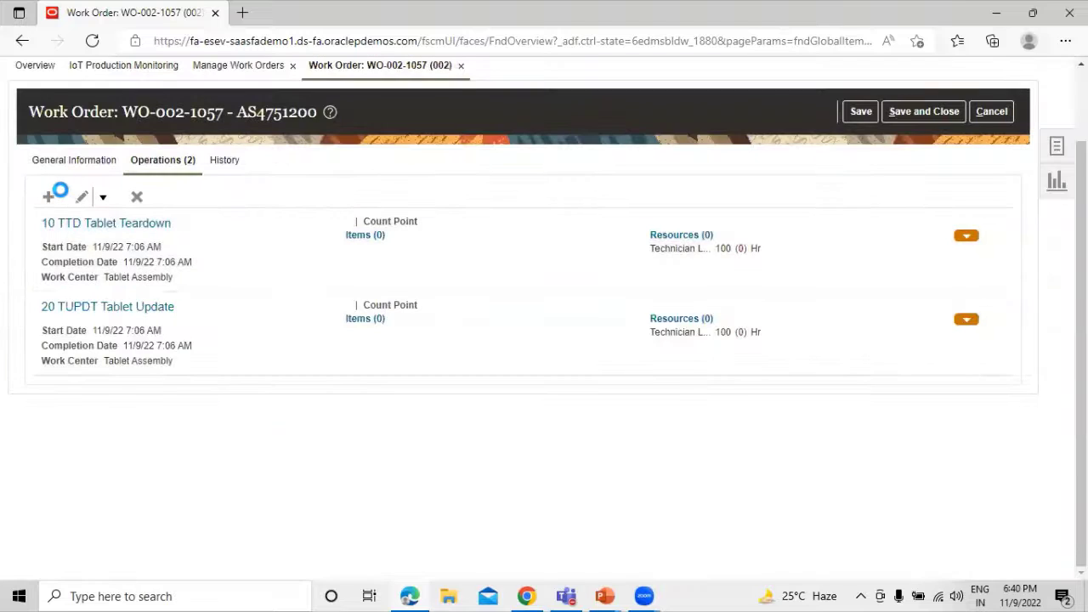
Step: Add operation 30 TTST Tablet Testing as a count point
left_click(374, 322)
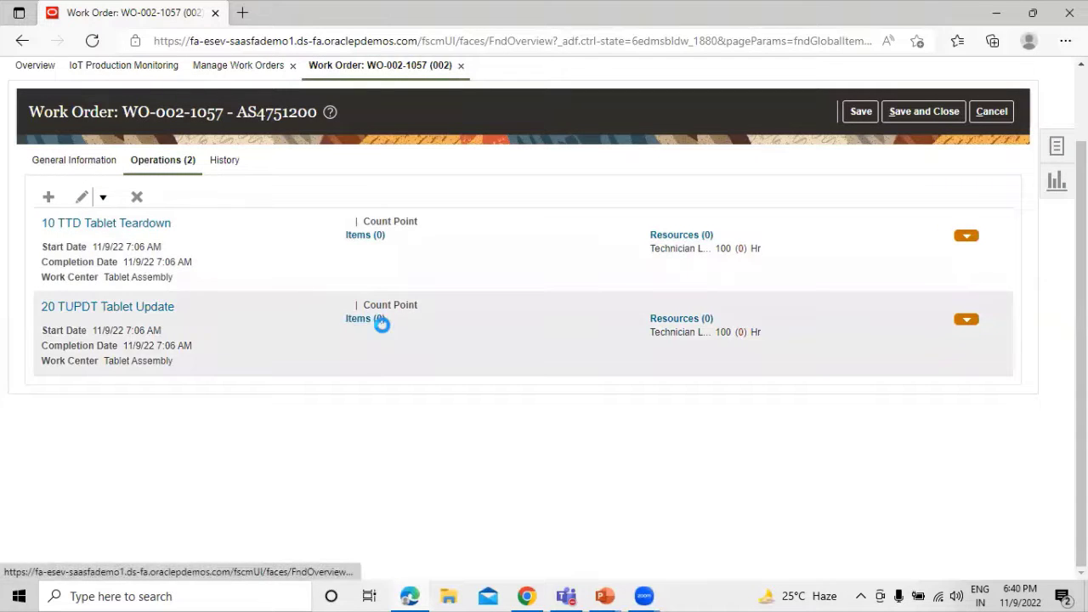
left_click(430, 318)
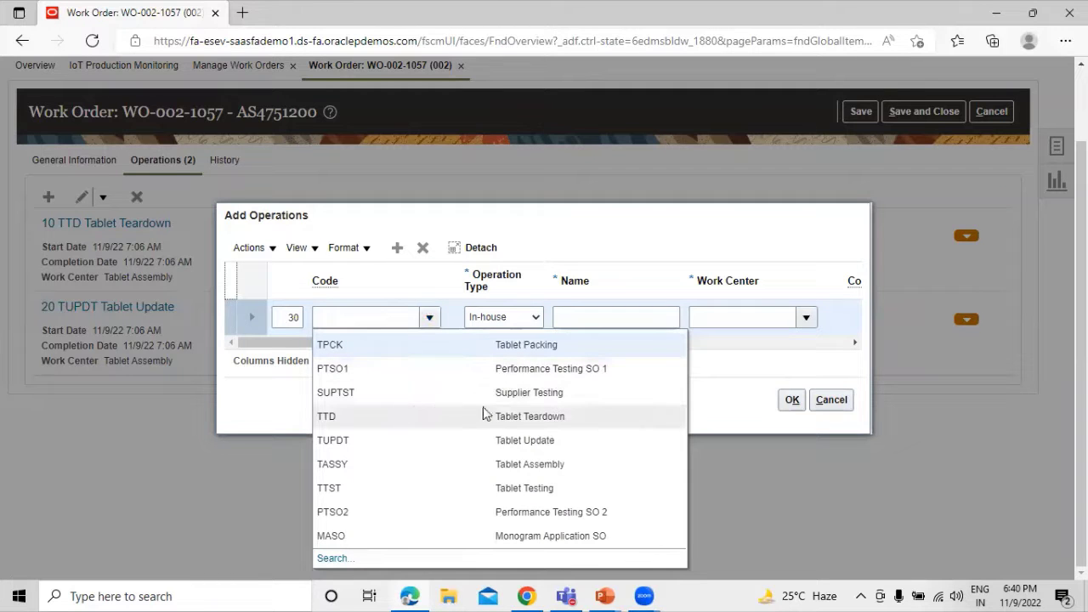
left_click(418, 494)
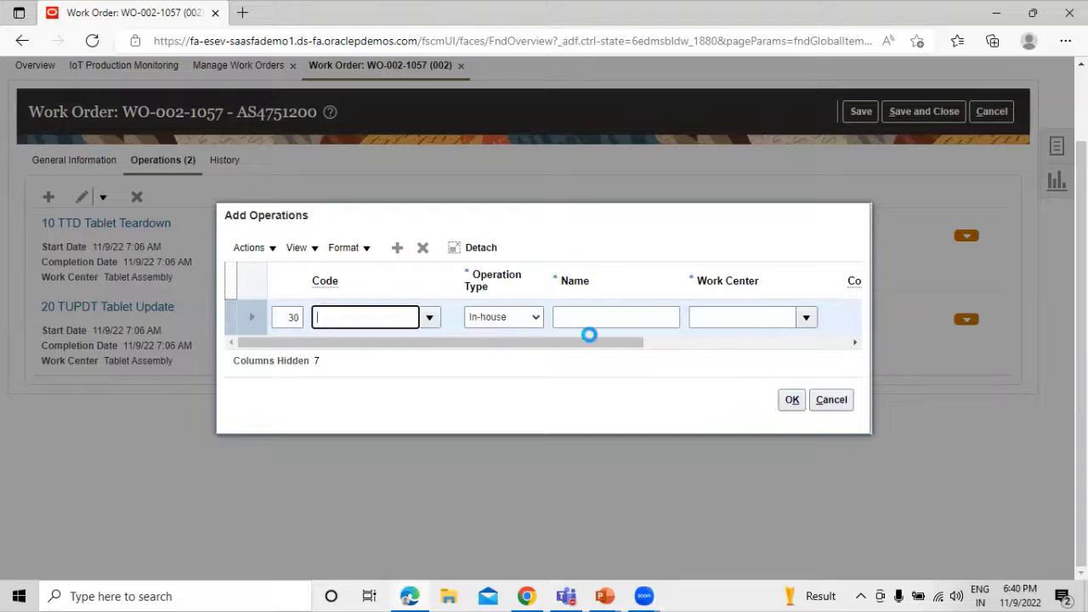
left_click_drag(609, 344, 756, 336)
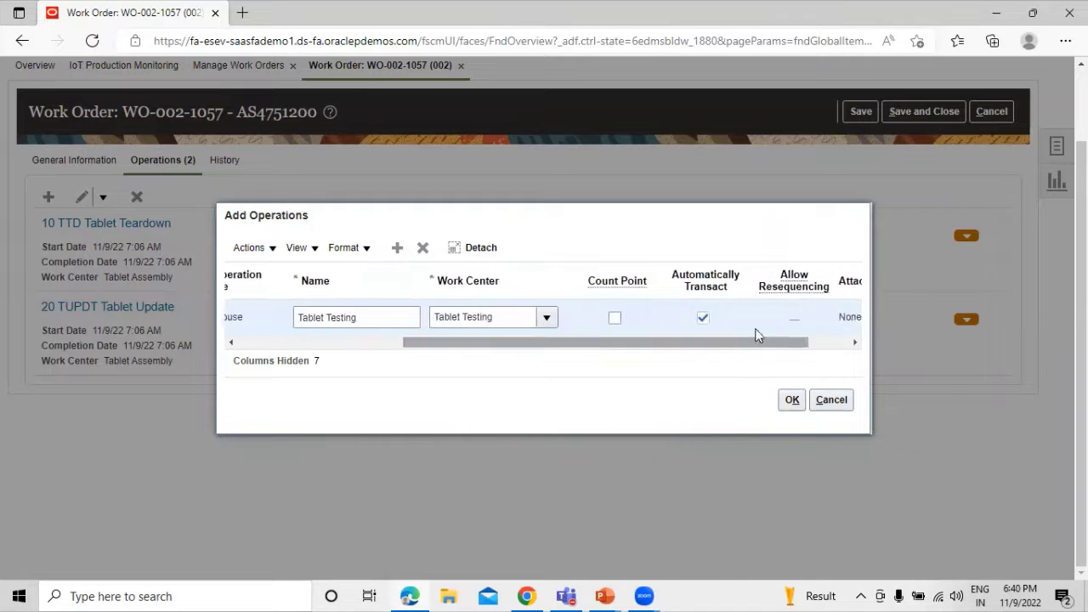
left_click(792, 401)
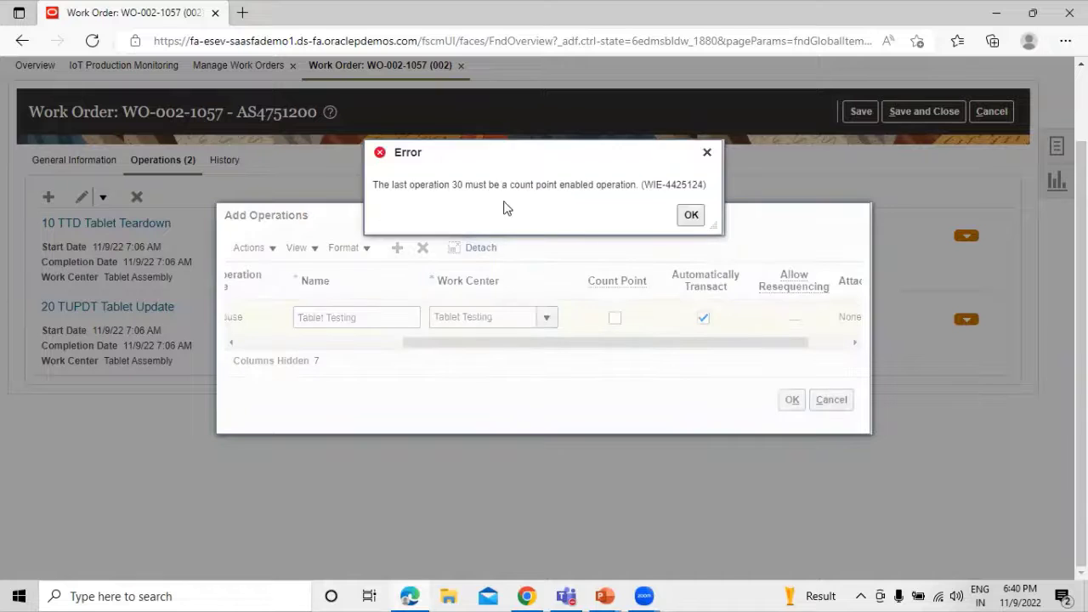
left_click(691, 214)
left_click(615, 318)
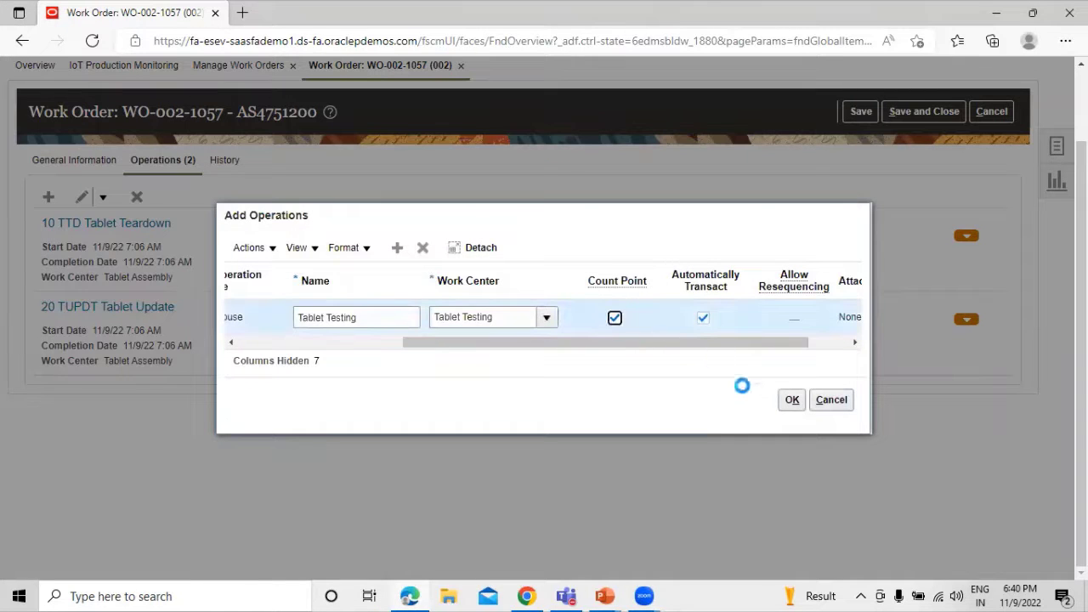
left_click(792, 400)
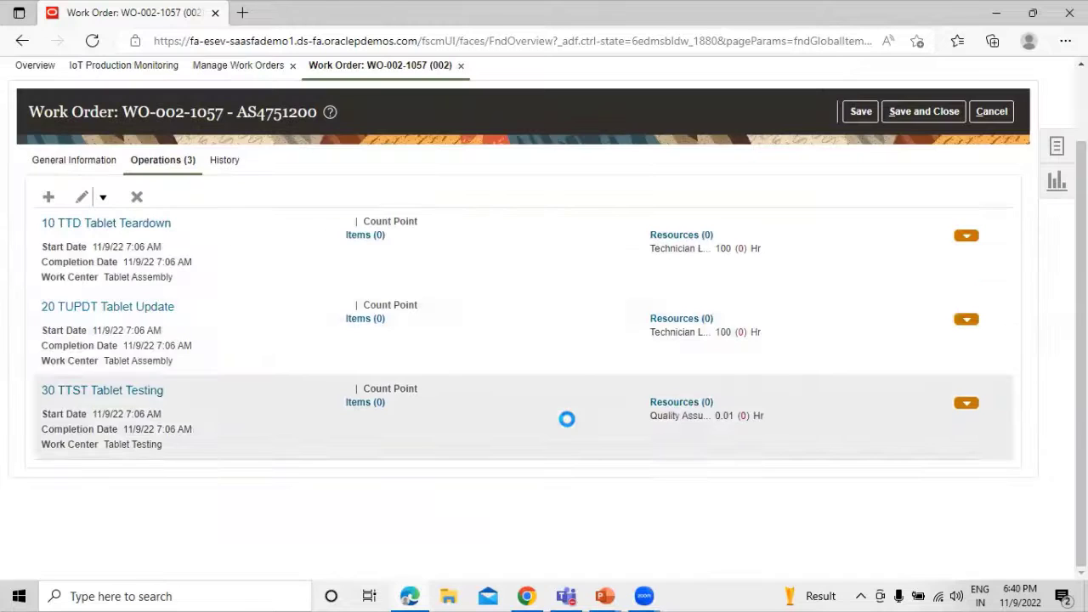
Step: Add operation 40 with code TPCK Tablet Packing
left_click(48, 198)
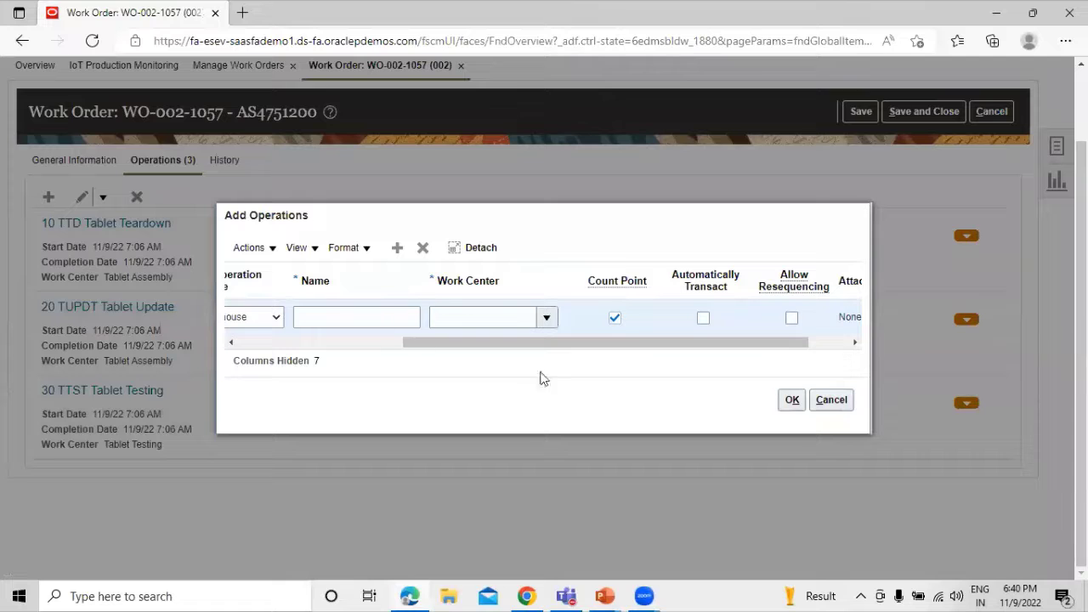
left_click_drag(542, 342, 309, 344)
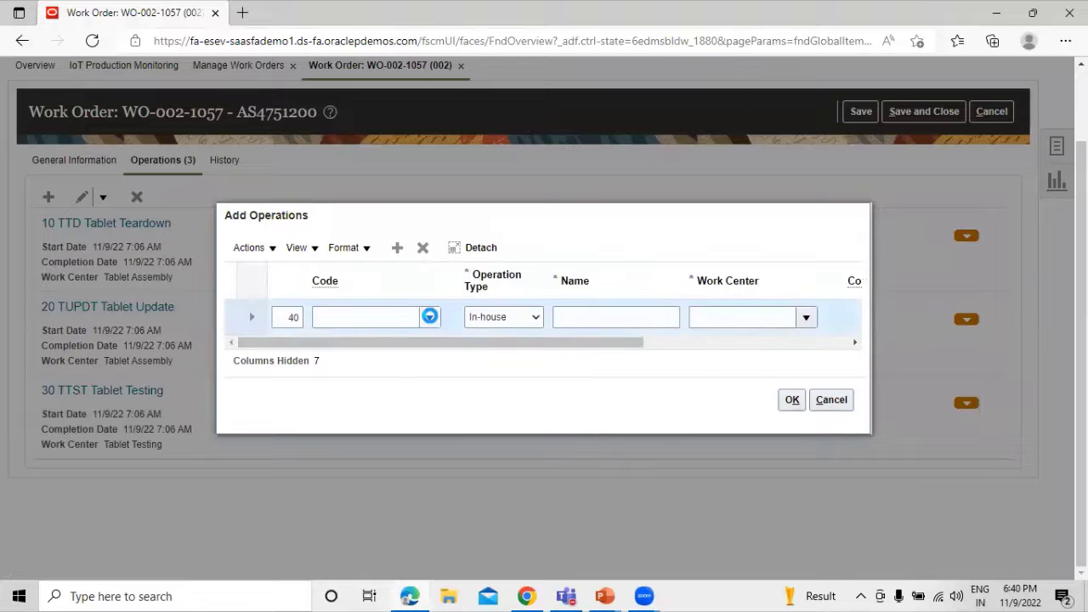
left_click(429, 317)
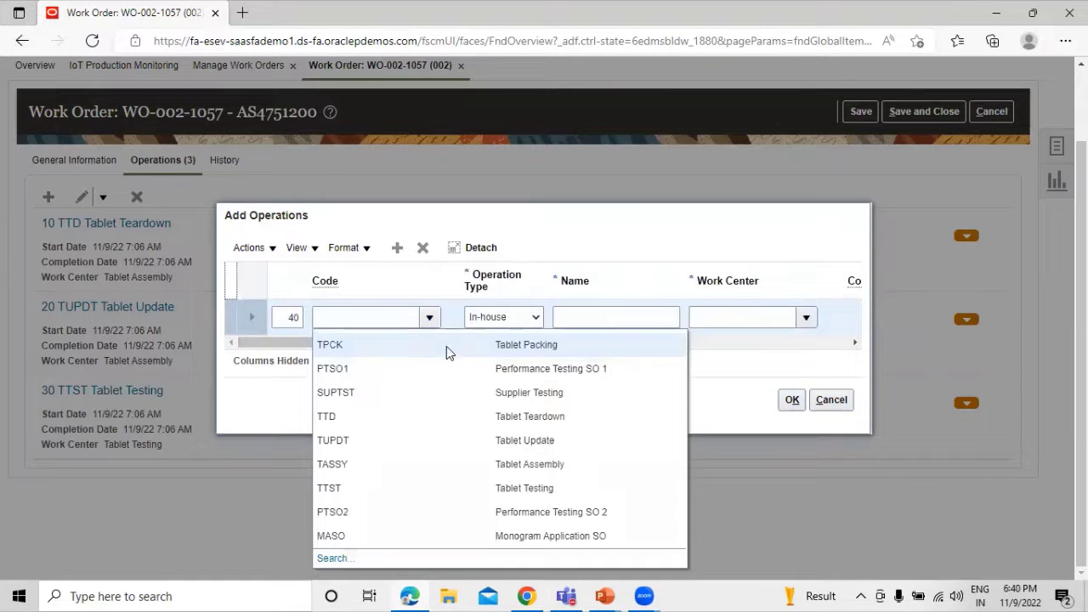
left_click(767, 400)
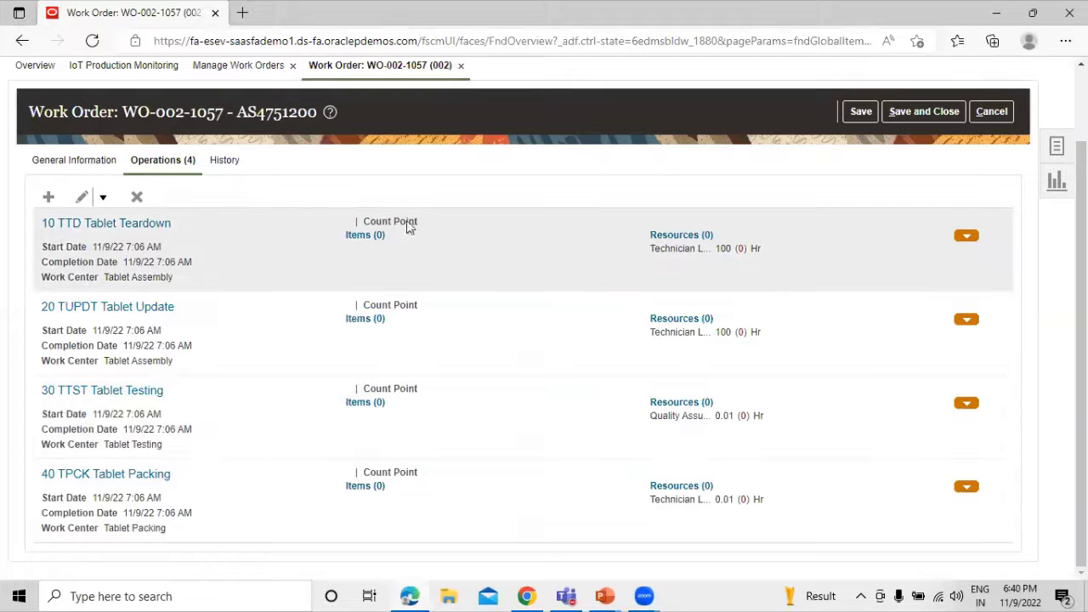
Step: Add item SB4751110 (64GB) to operation 10 Tablet Teardown's items
left_click(357, 238)
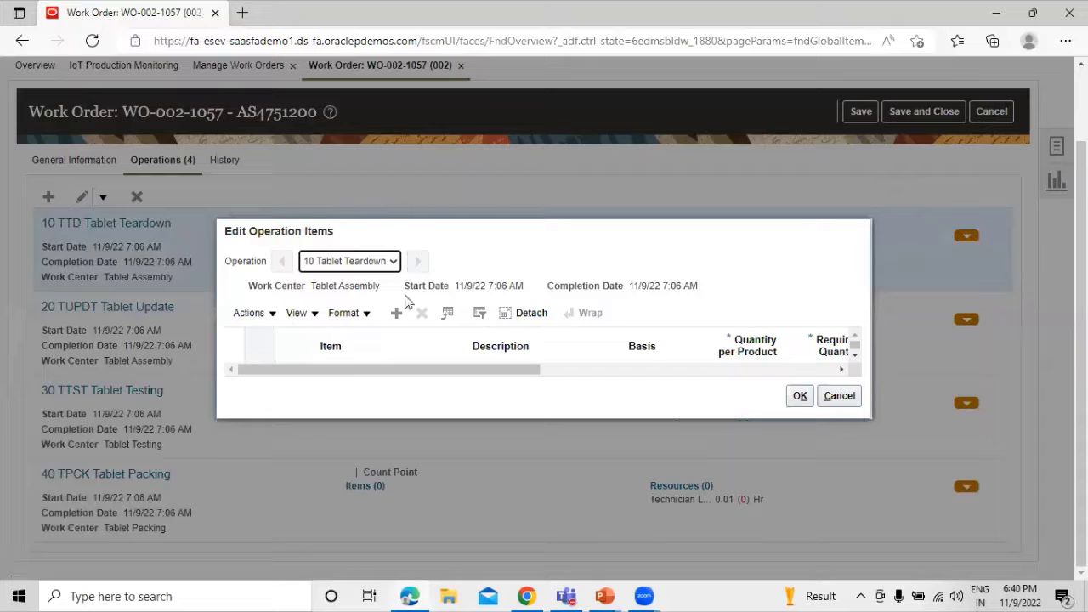
left_click(396, 317)
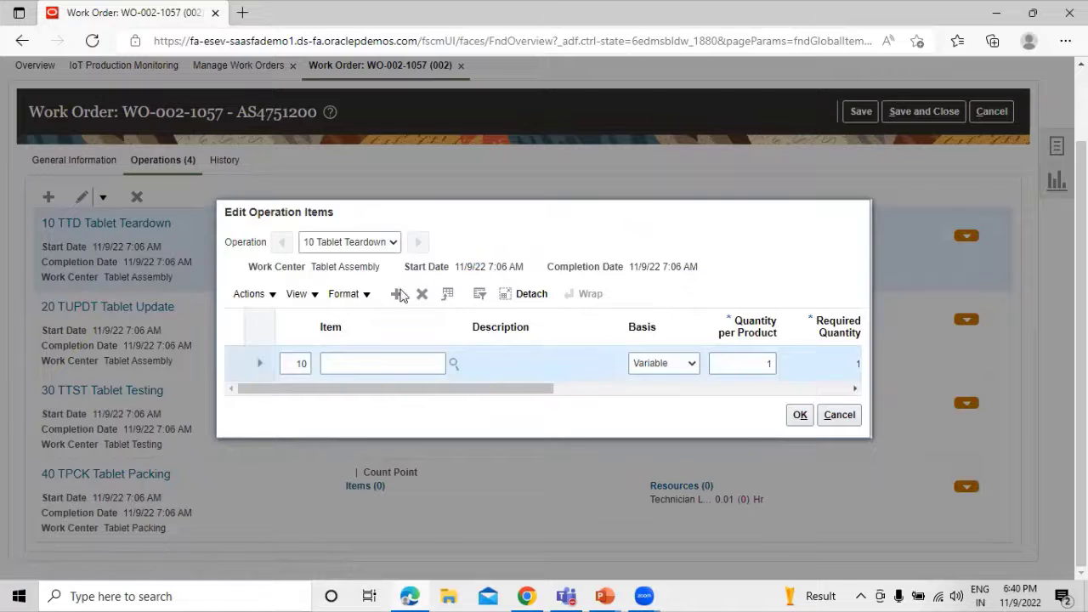
left_click(335, 241)
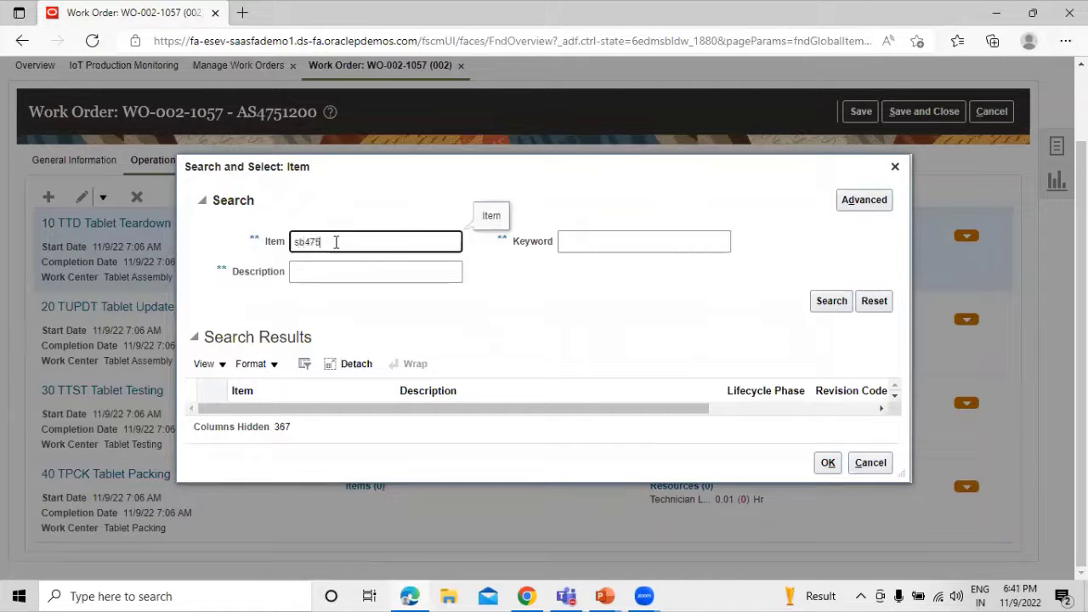
left_click(829, 303)
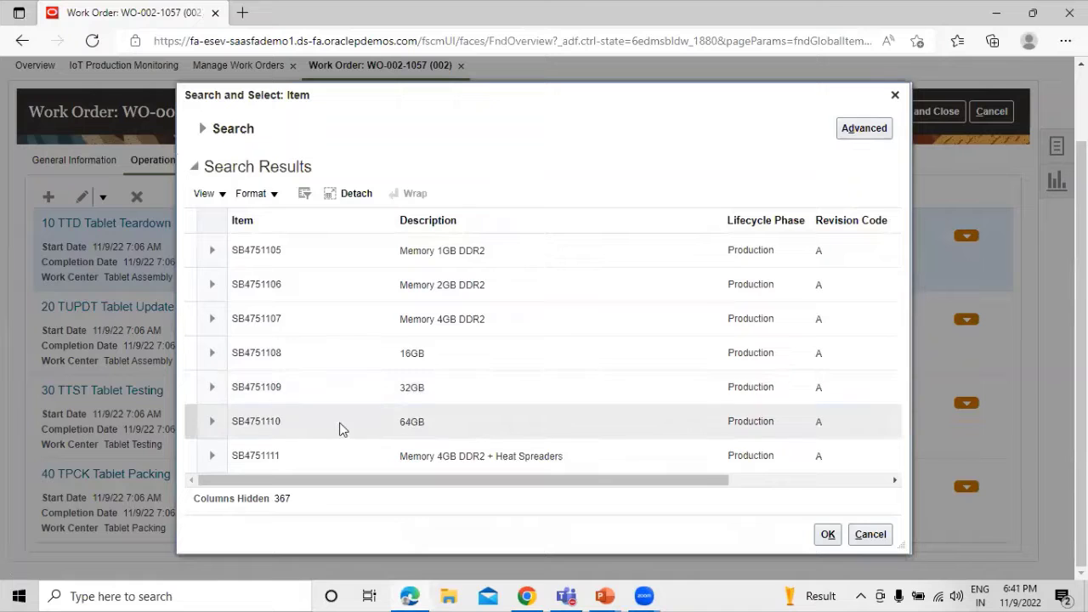
left_click(338, 421)
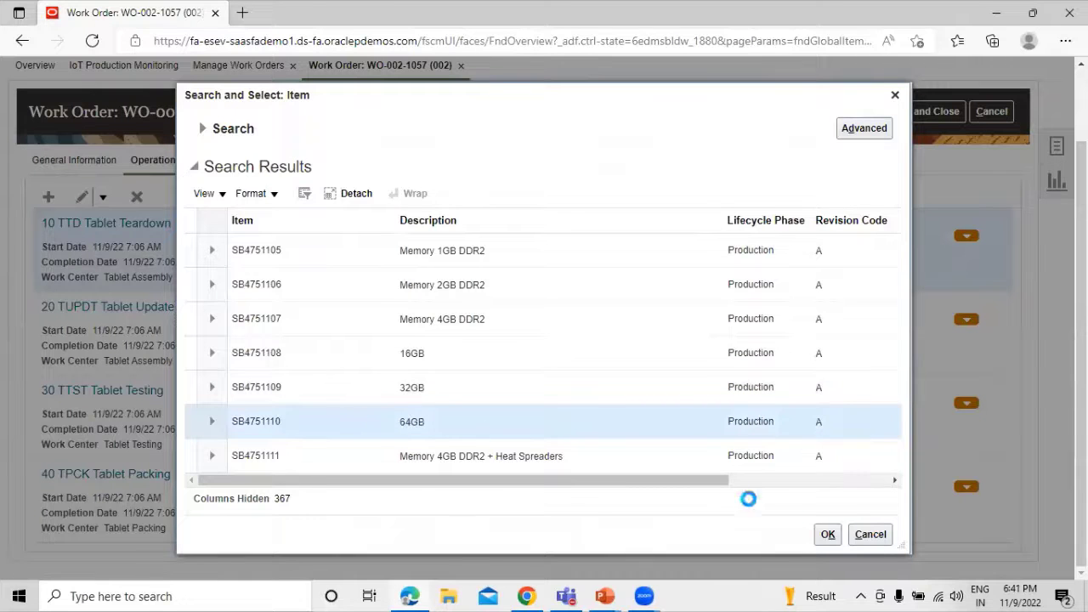
left_click(830, 539)
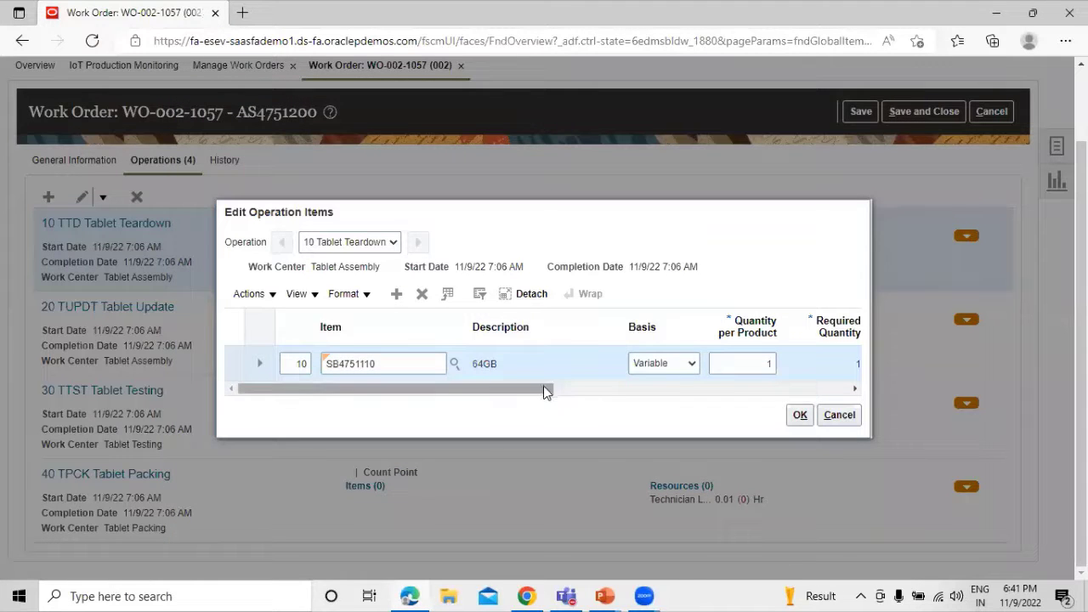
Step: Keep supply type Push, set quantity per product to -1, and confirm the item
left_click_drag(543, 387, 738, 408)
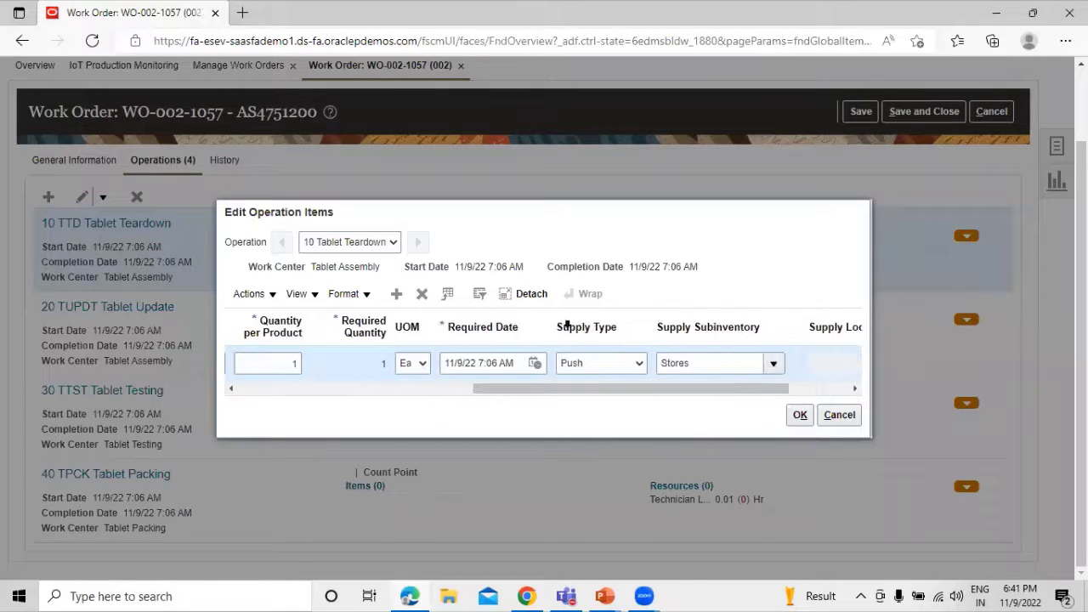
left_click(639, 367)
left_click(650, 368)
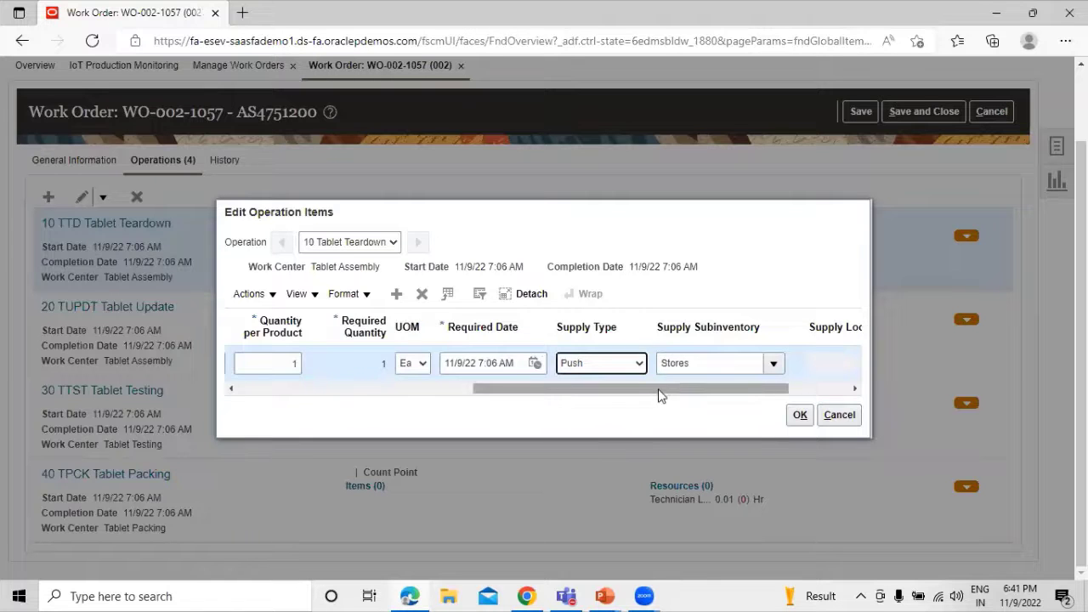
left_click_drag(655, 388, 488, 405)
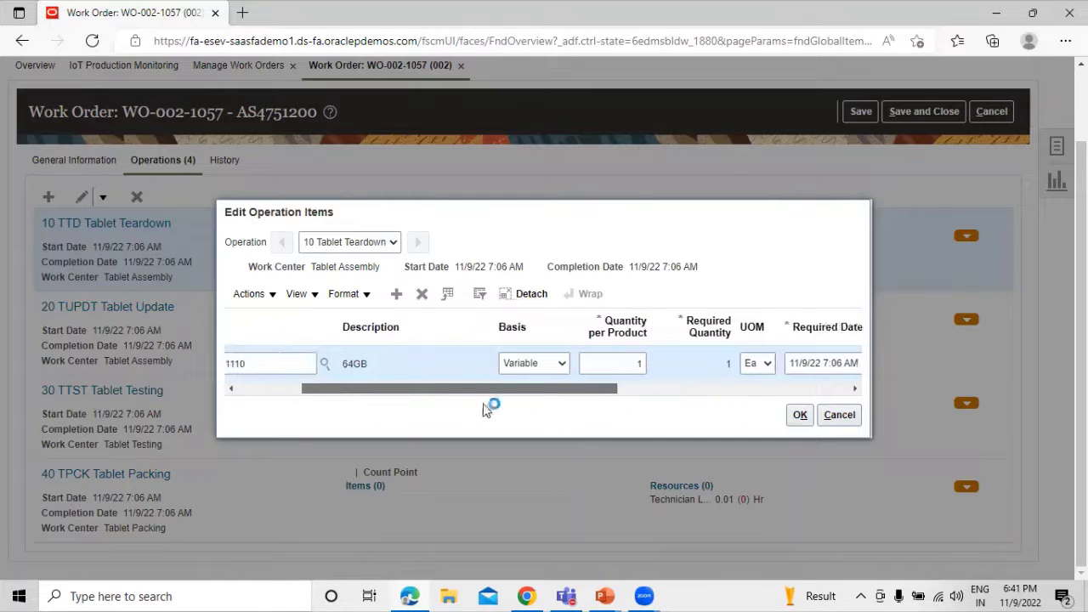
left_click(632, 363)
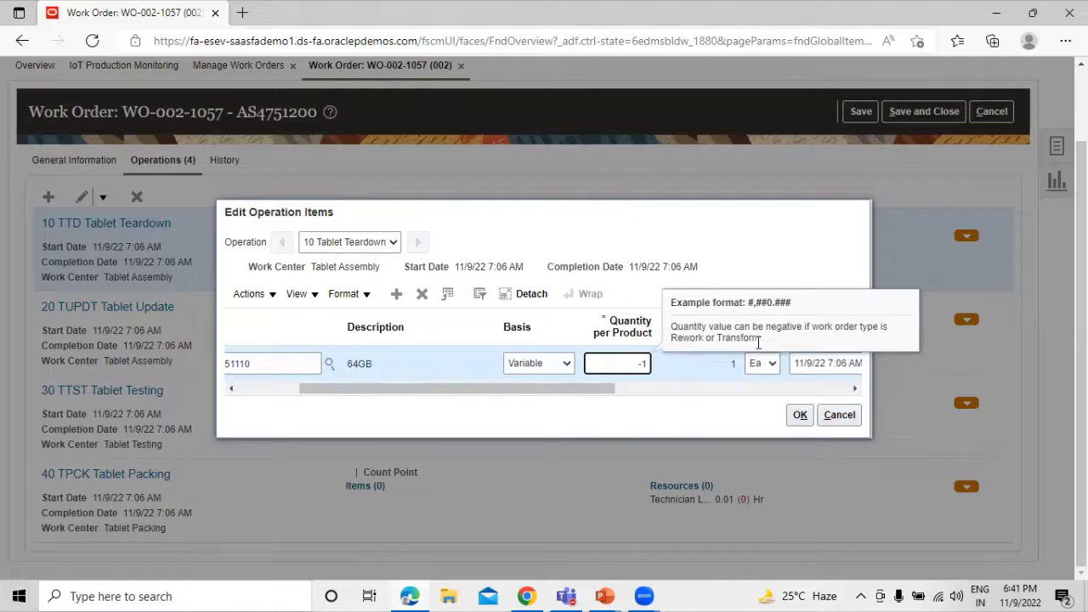
left_click(620, 387)
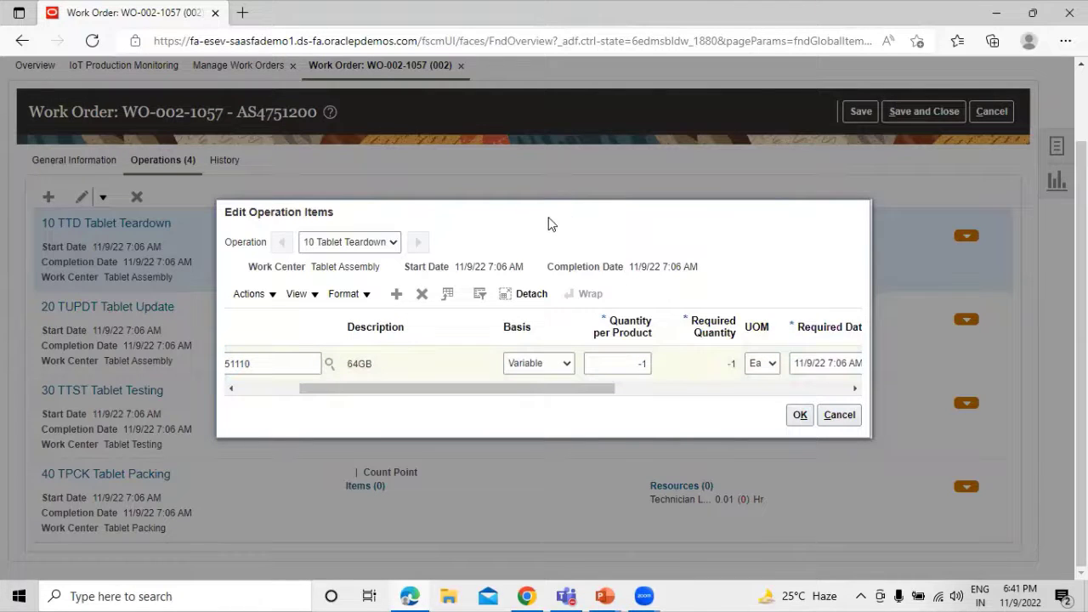
left_click_drag(583, 390, 397, 381)
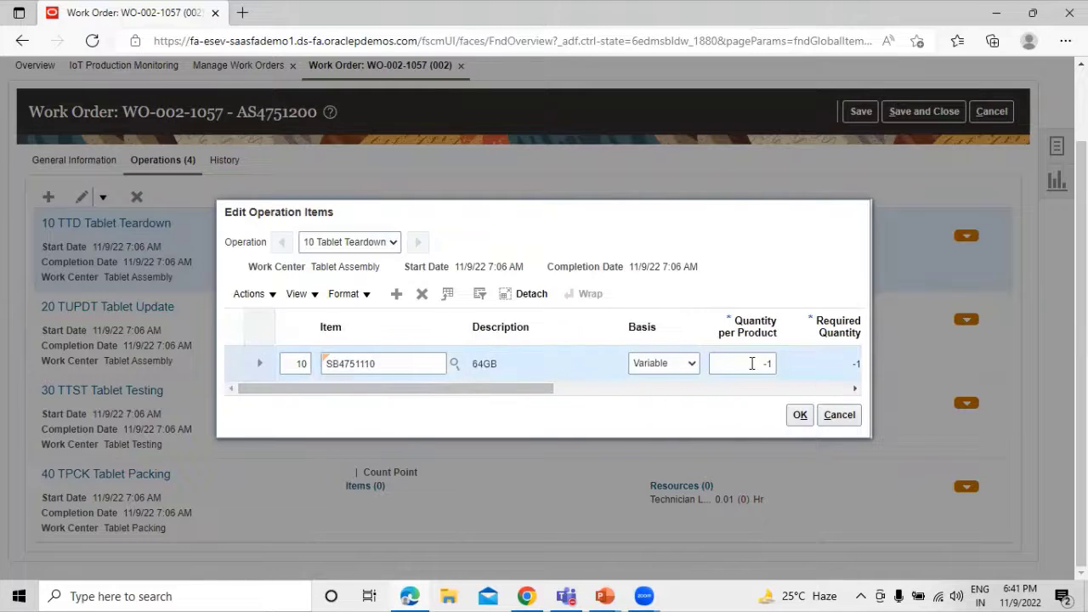
left_click(801, 417)
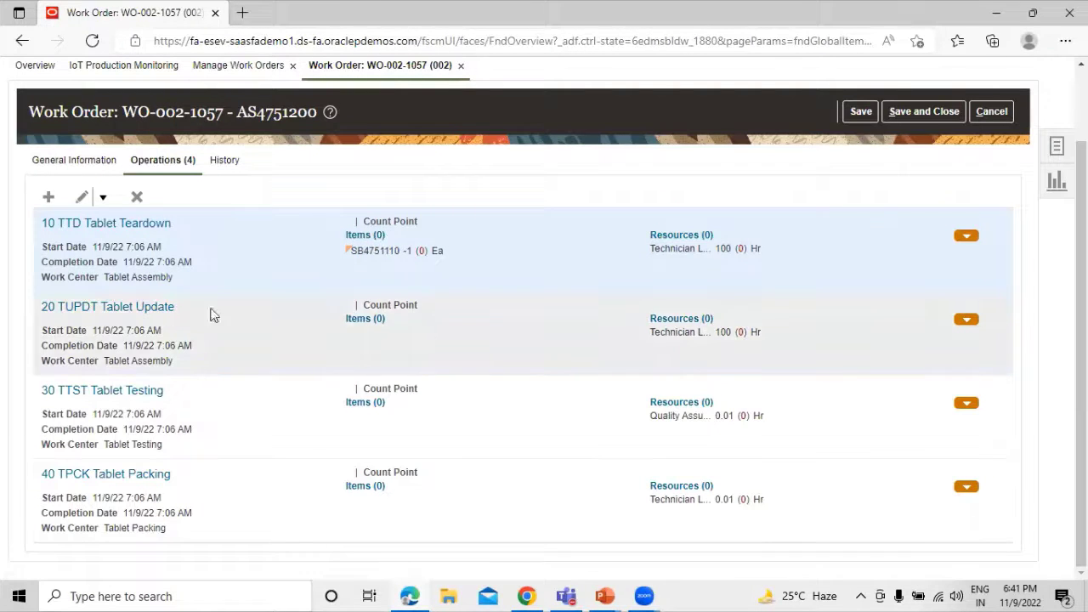
Step: Add item SB4751110 (64GB) at quantity 1 to operation 20 Tablet Update
left_click(366, 319)
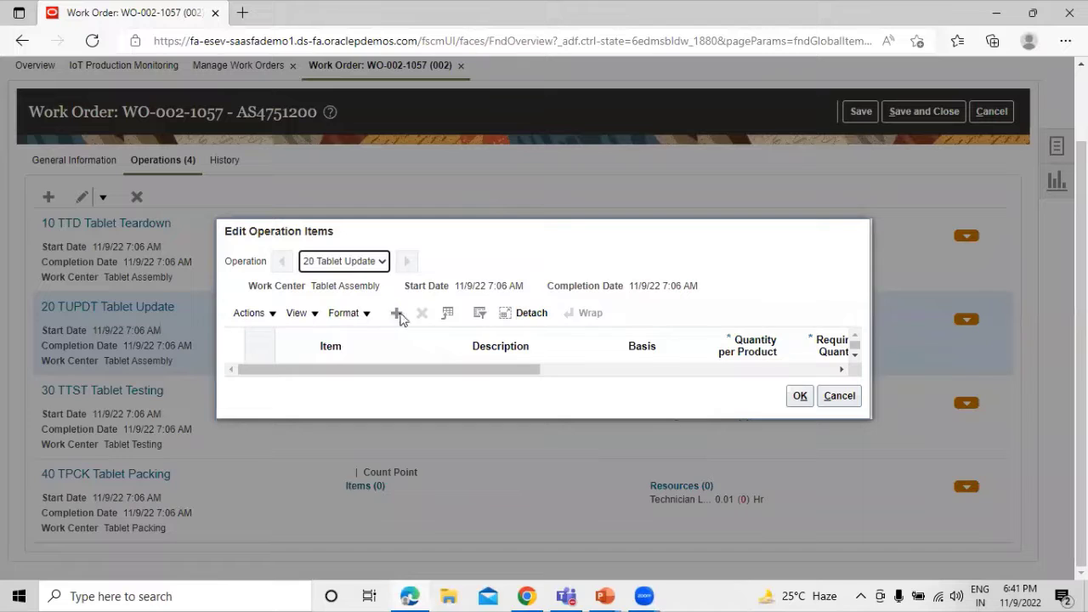
left_click(396, 313)
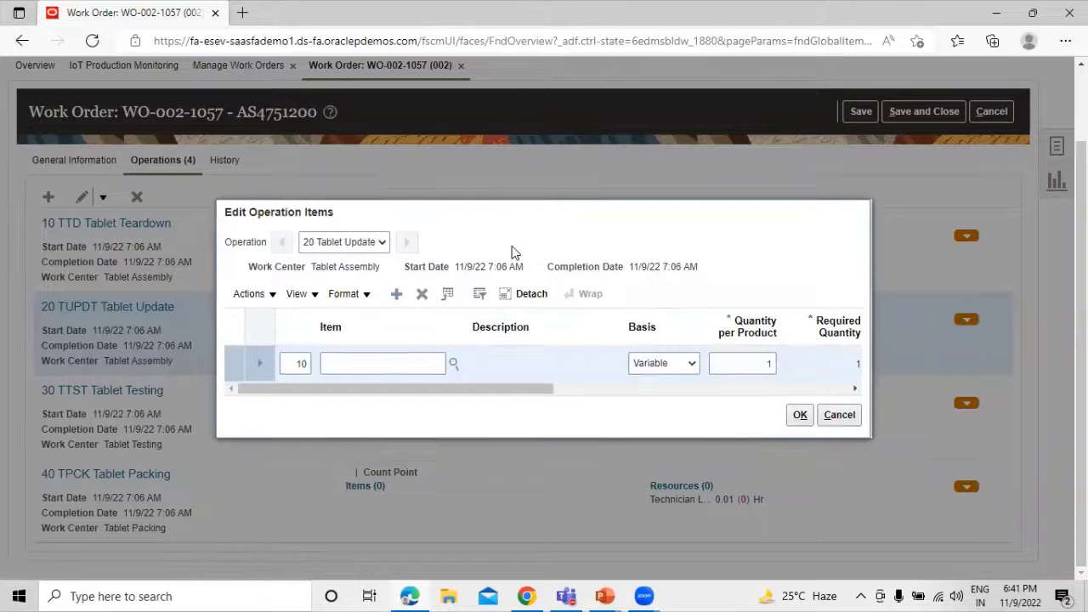
left_click(455, 364)
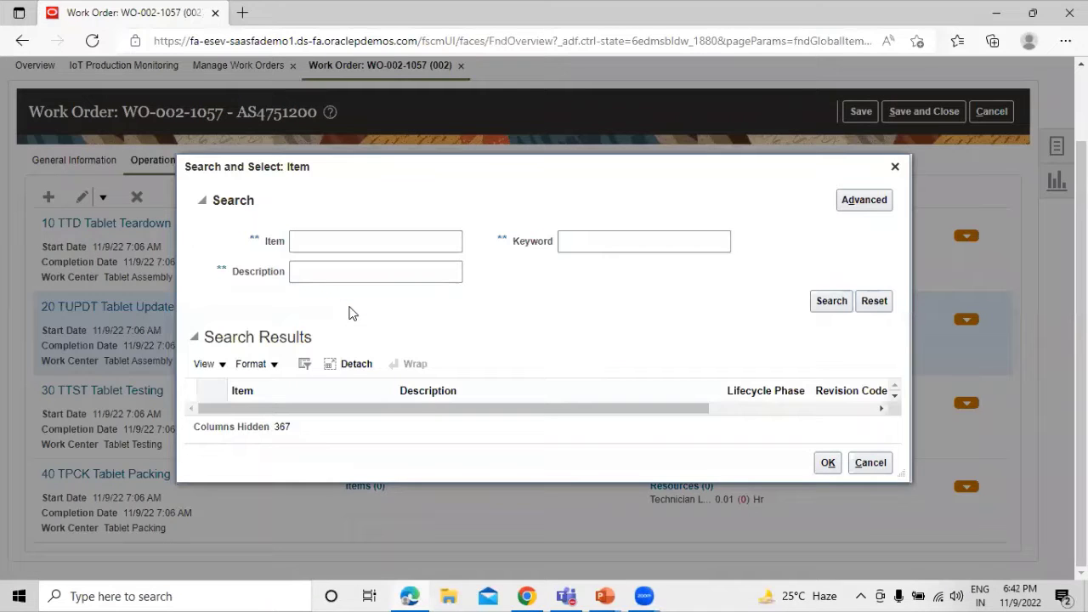
left_click(384, 241)
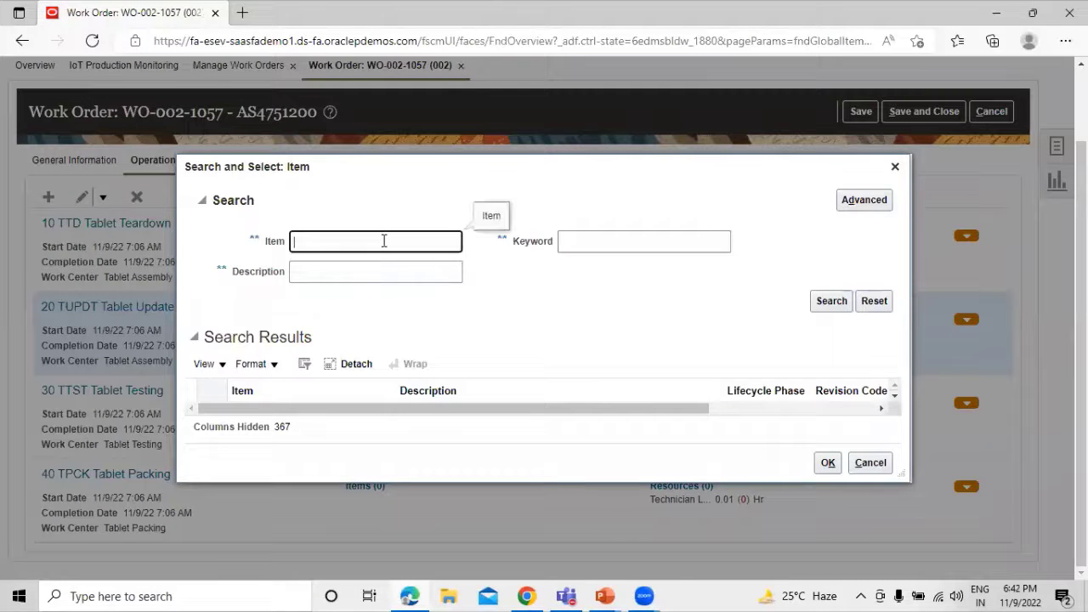
left_click(833, 306)
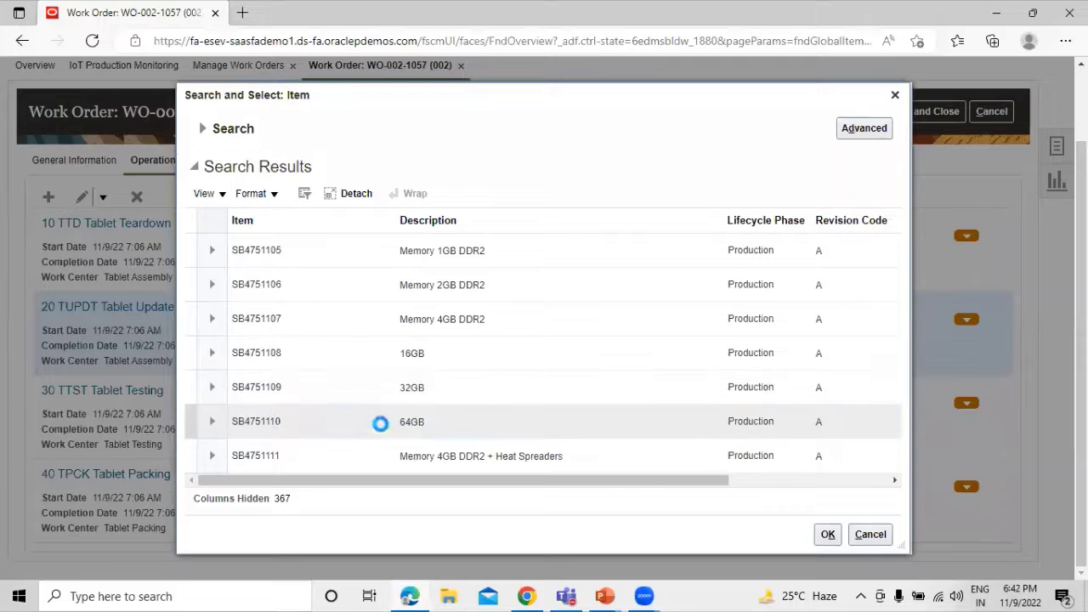
left_click(828, 534)
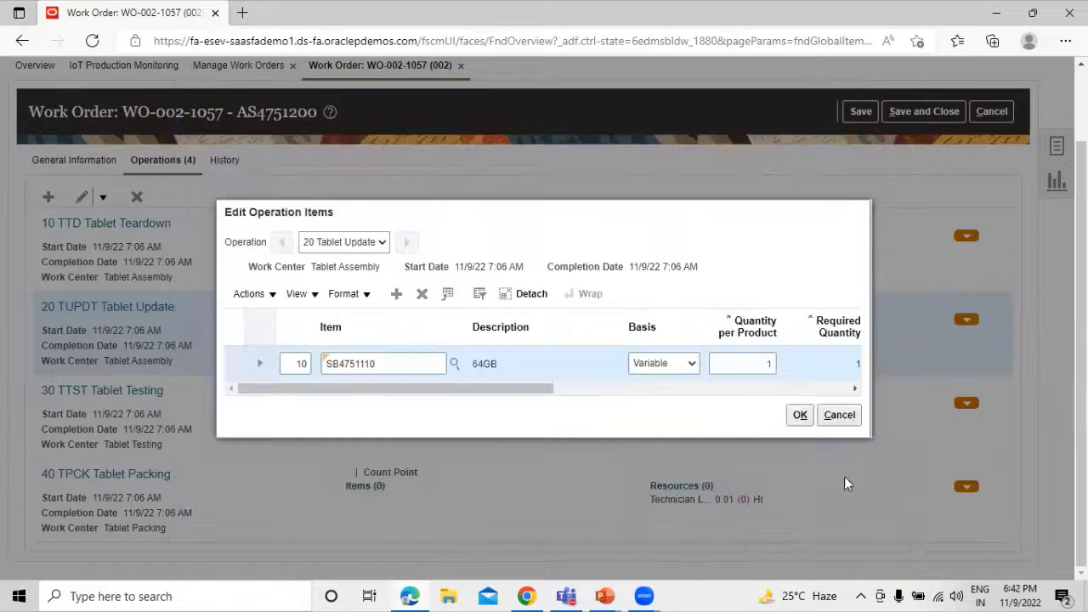
left_click(801, 415)
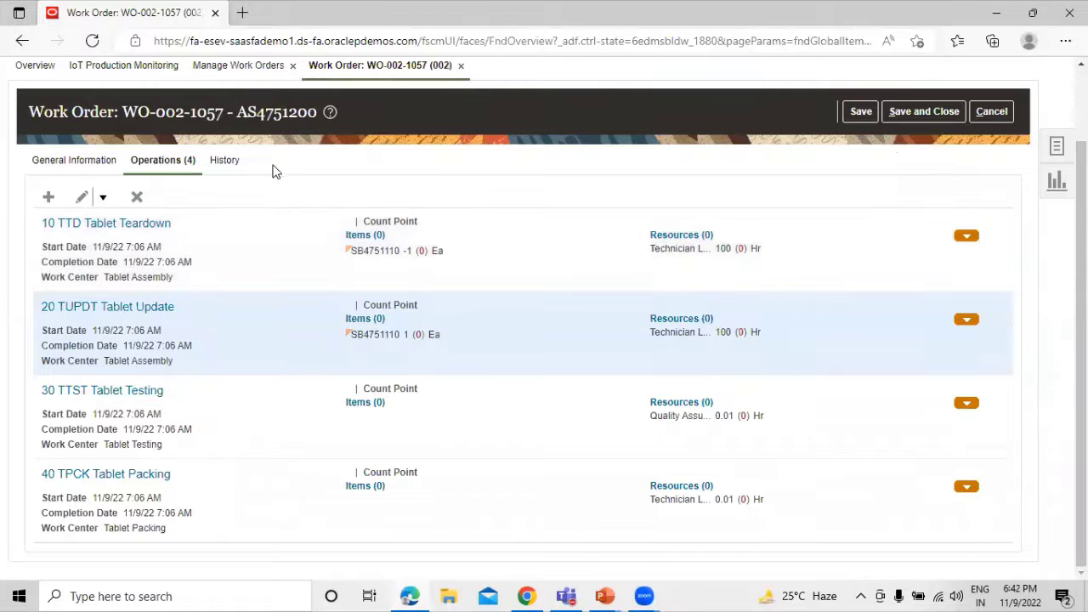
Step: Save WO-002-1057 from General Information and return to its Operations (4) list
left_click(231, 164)
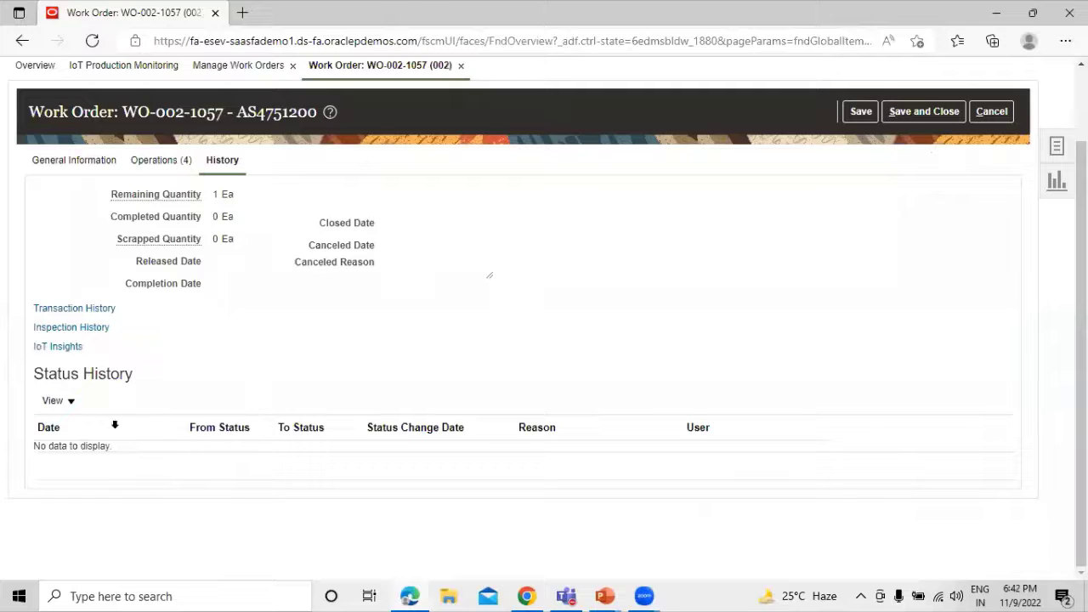
left_click(77, 162)
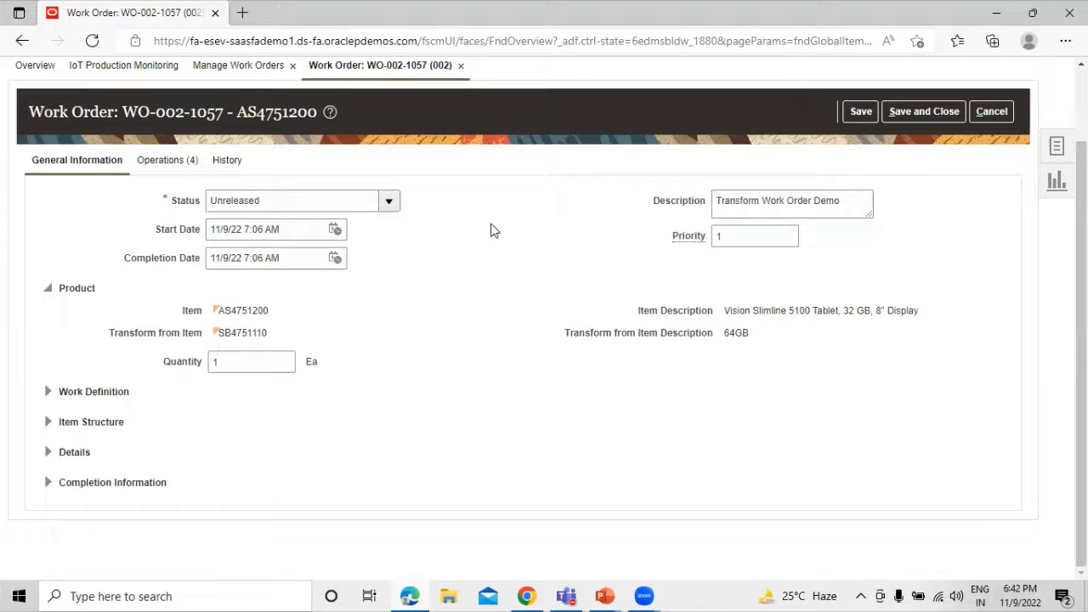
scroll(847, 160, "up", 2)
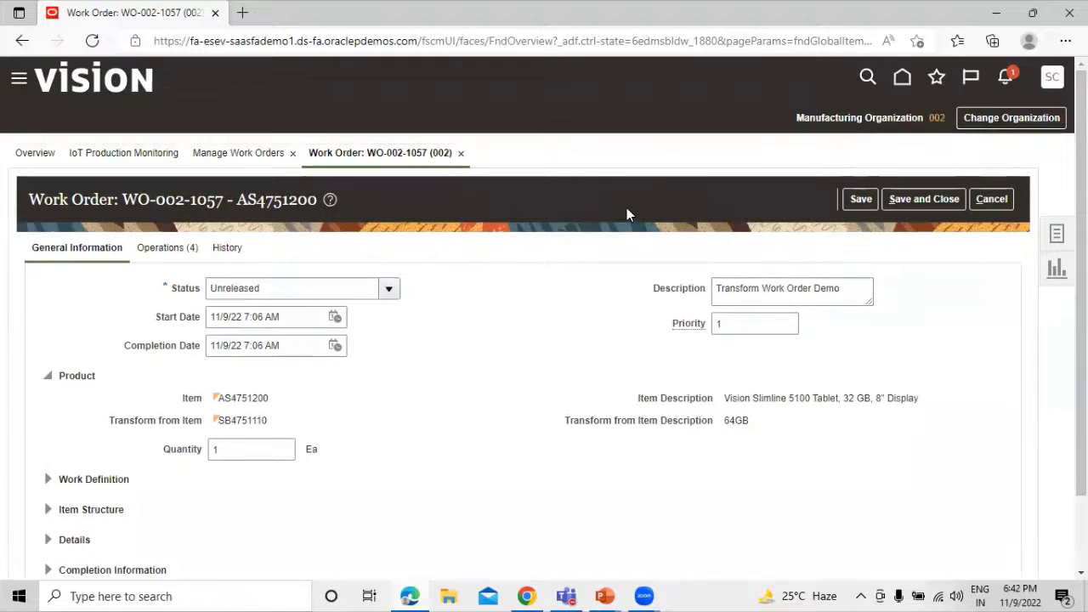
left_click(861, 201)
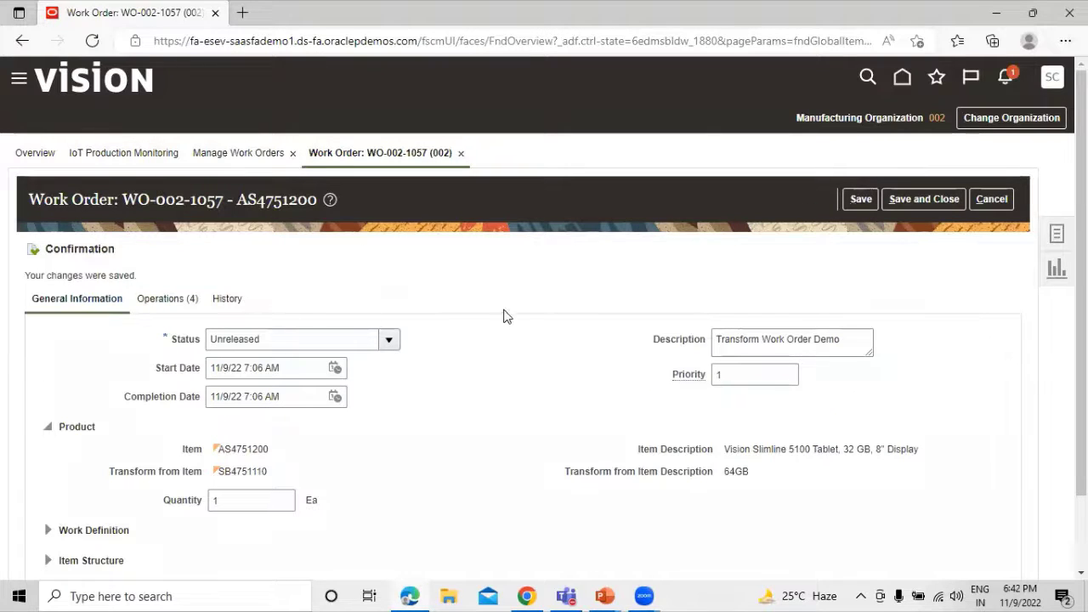
scroll(505, 313, "down", 1)
left_click(182, 226)
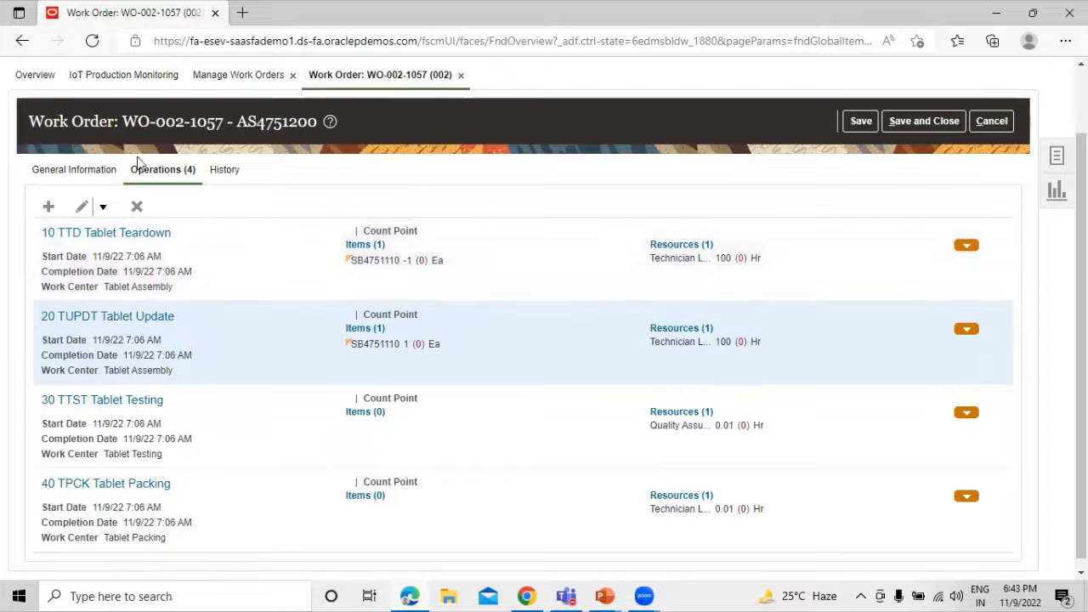
Step: Set WO-002-1057's status to Released, save it, and review its operations
left_click(59, 170)
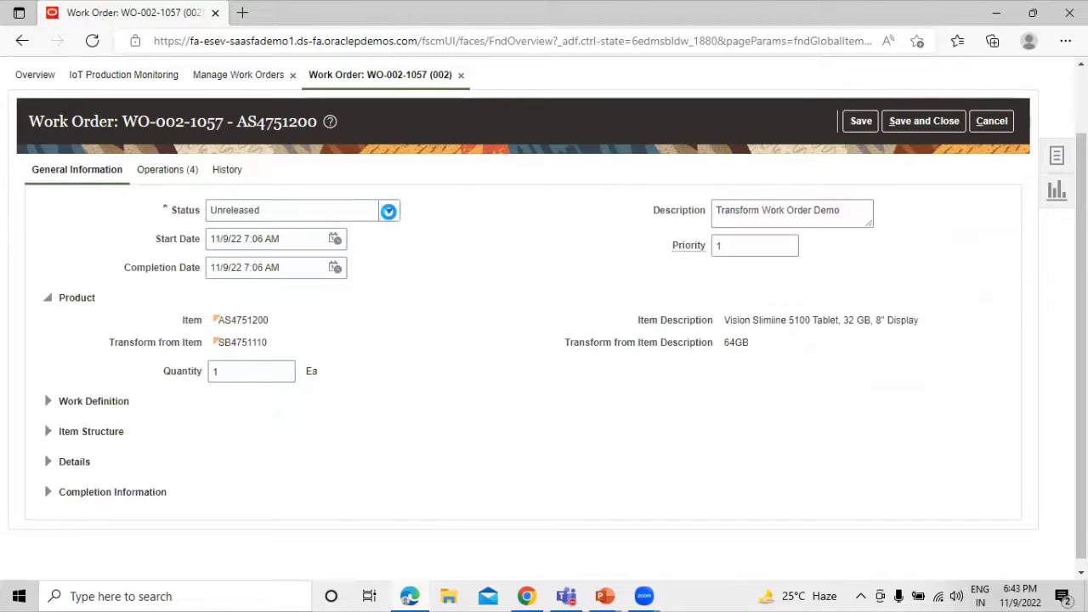
left_click(388, 211)
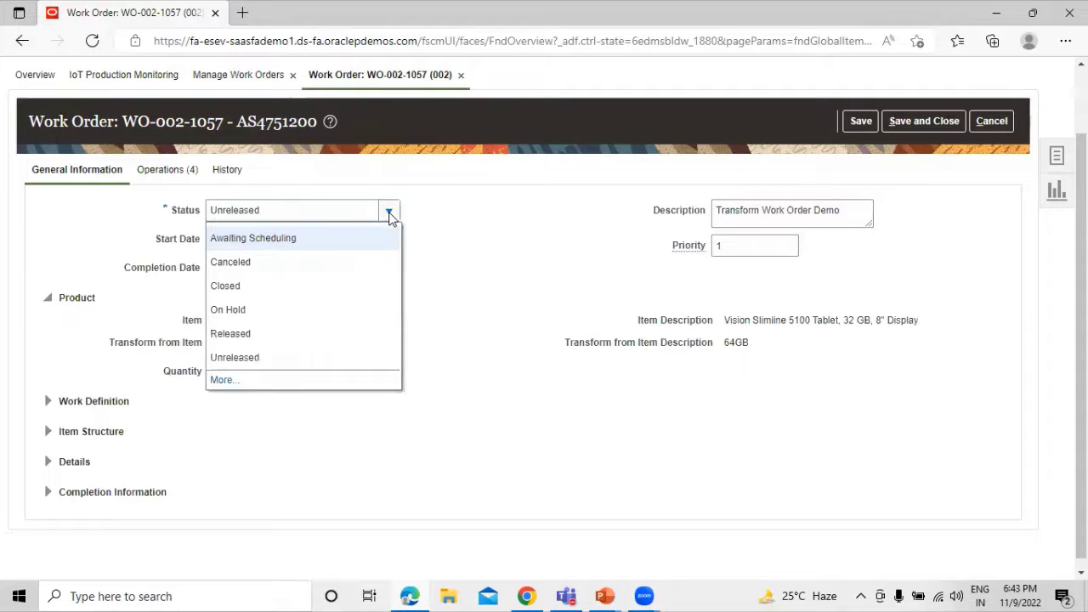
left_click(272, 339)
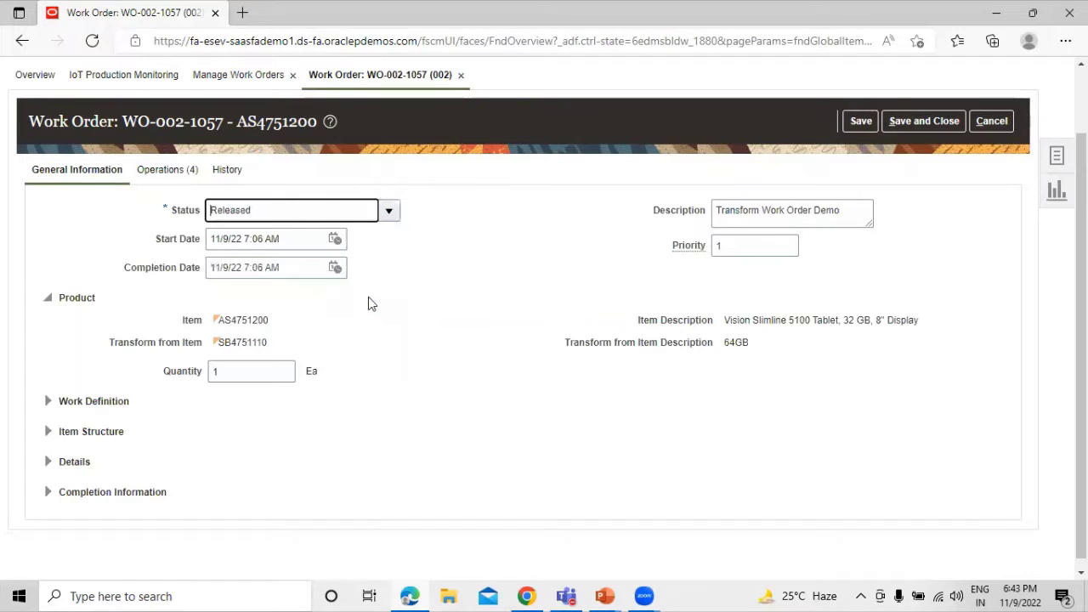
scroll(697, 264, "up", 1)
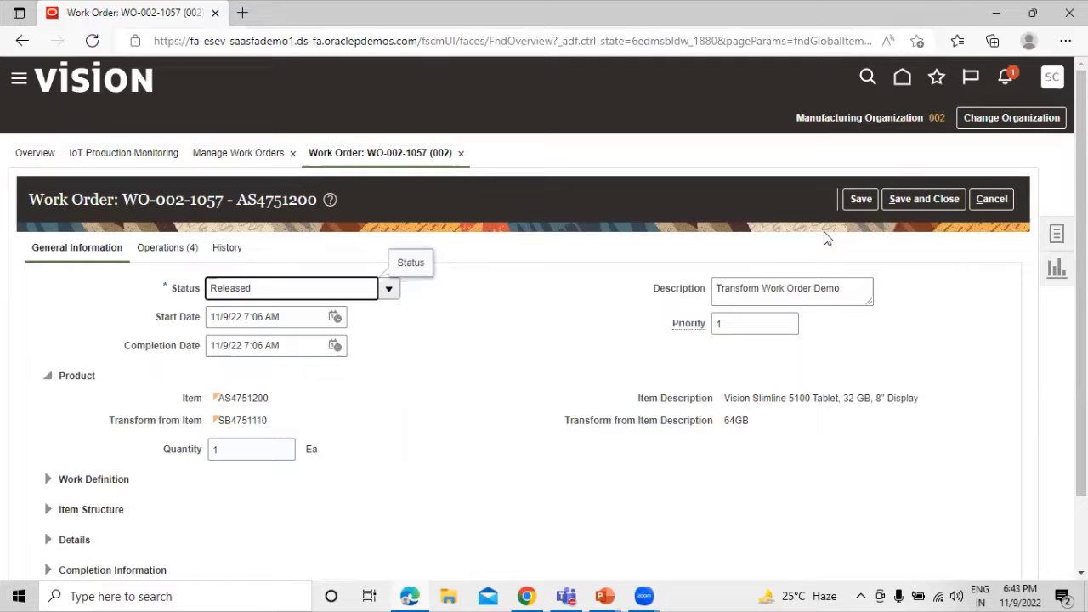
left_click(860, 199)
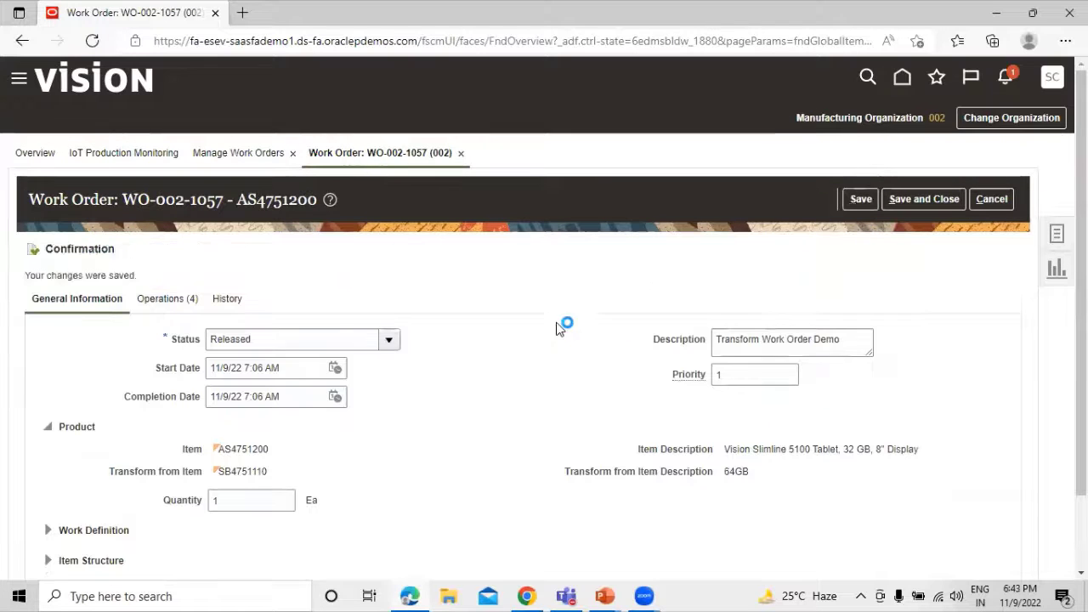
left_click(174, 299)
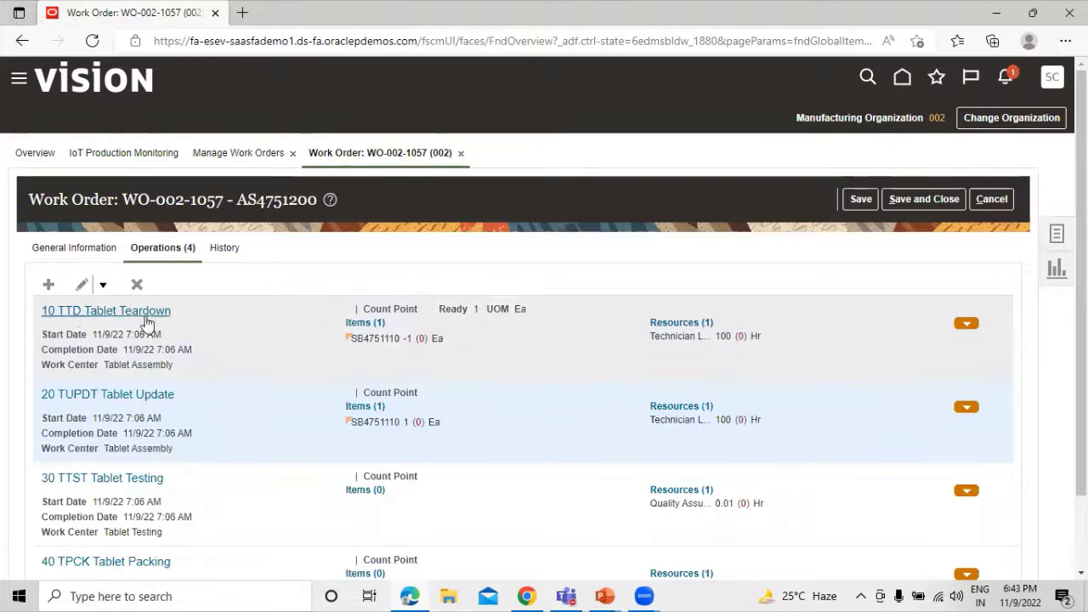
Step: Review the History tab's Unreleased-to-Released status change recorded at 11/9/22 7:13 AM
scroll(361, 387, "down", 2)
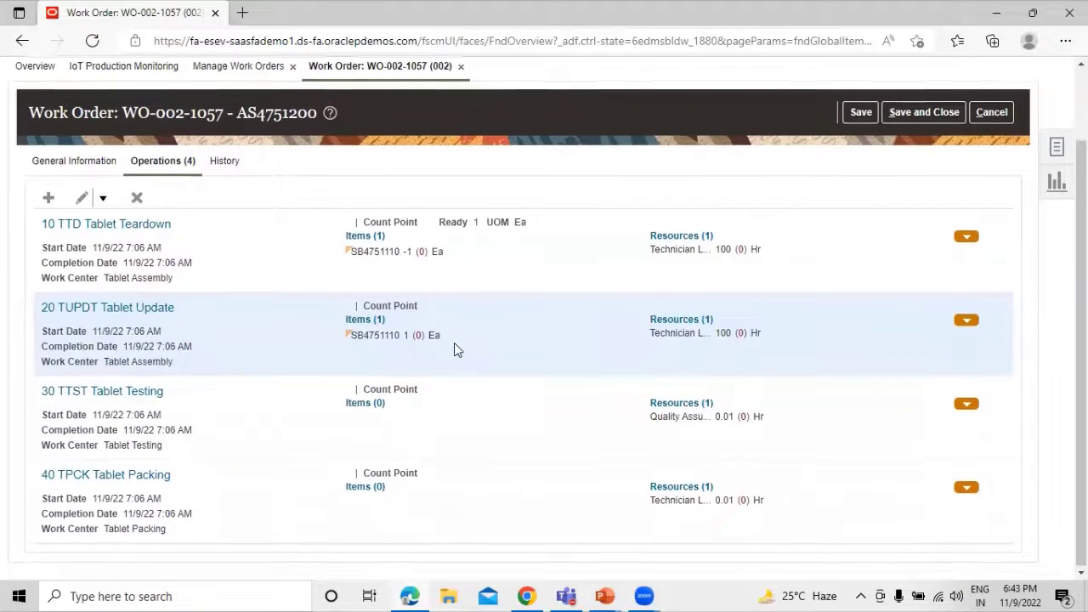
scroll(454, 342, "up", 2)
left_click(228, 248)
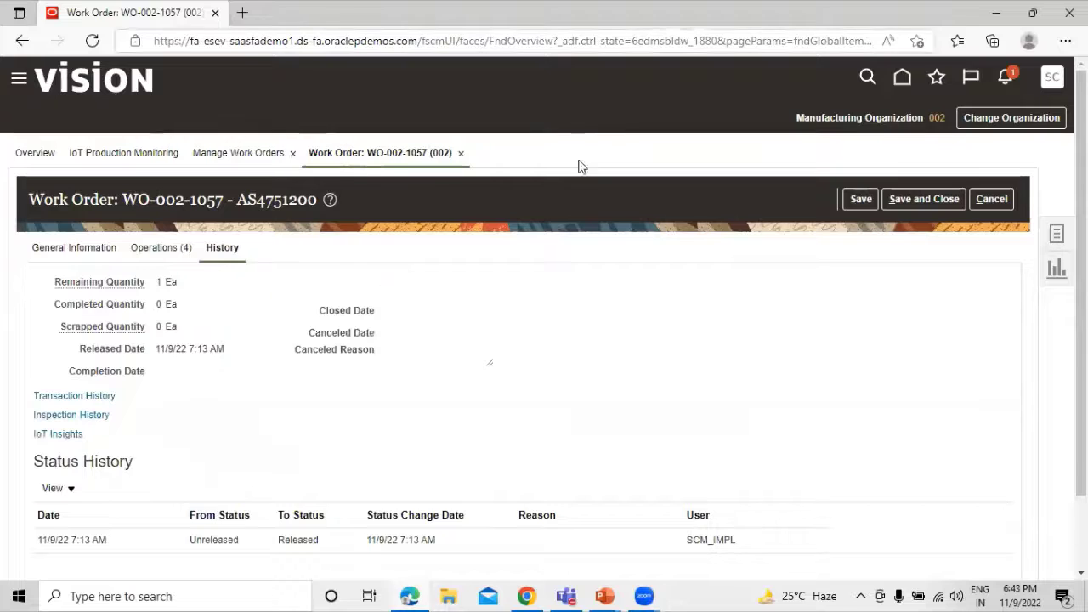
scroll(578, 165, "down", 2)
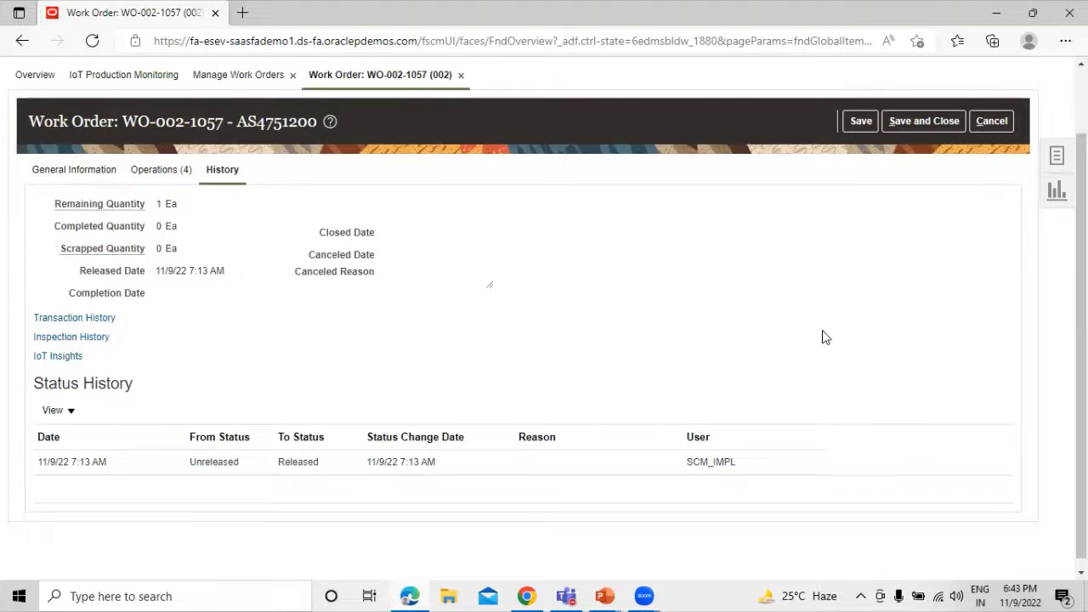
scroll(832, 342, "up", 1)
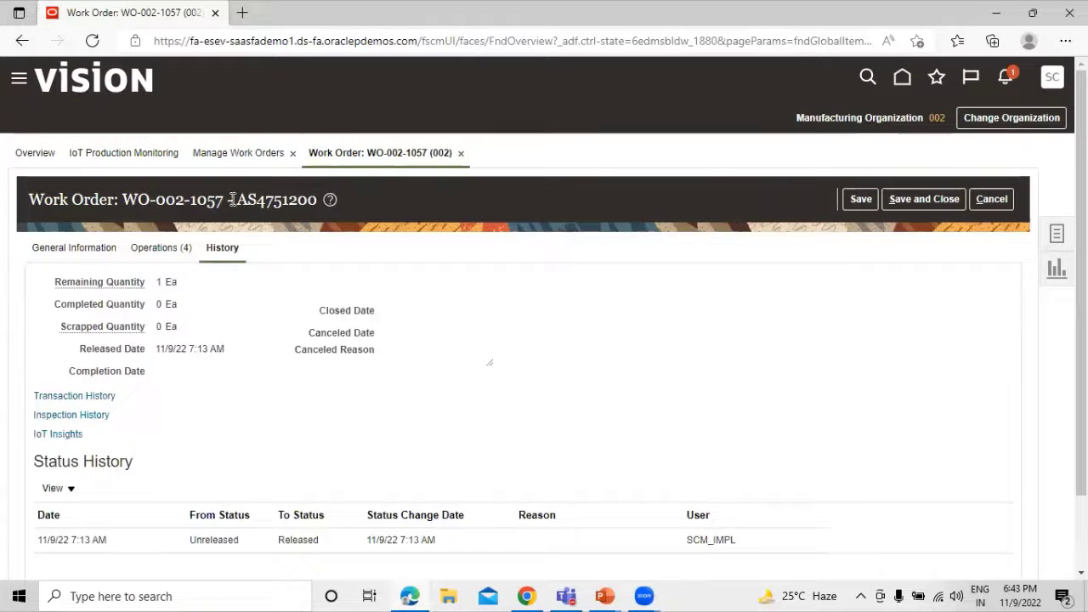
scroll(618, 469, "down", 1)
scroll(618, 469, "up", 1)
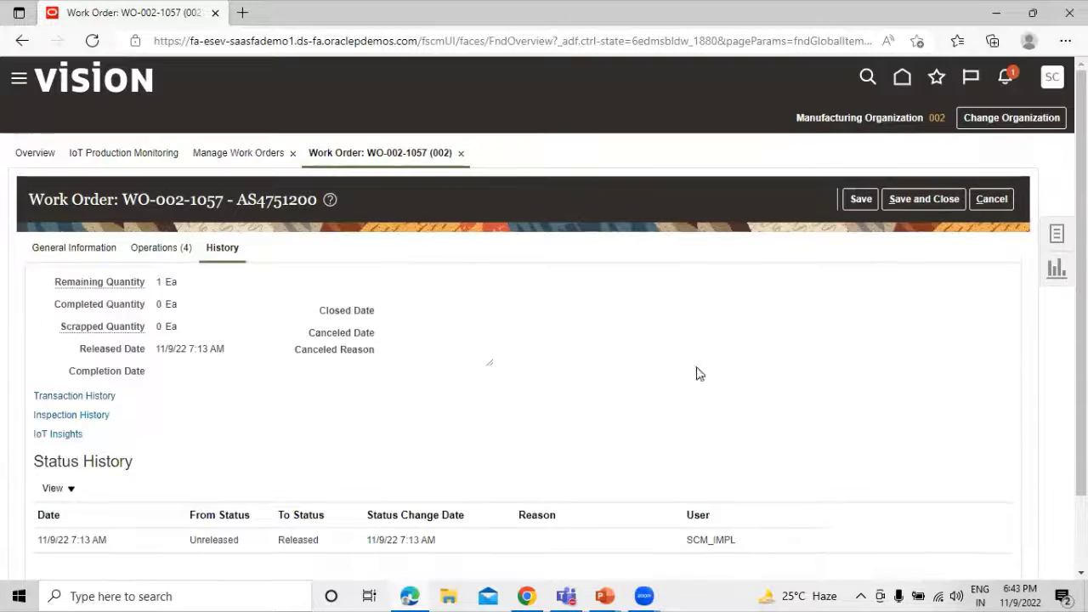
Step: Save and close WO-002-1057, then locate it as Released in Manage Work Orders
left_click(903, 199)
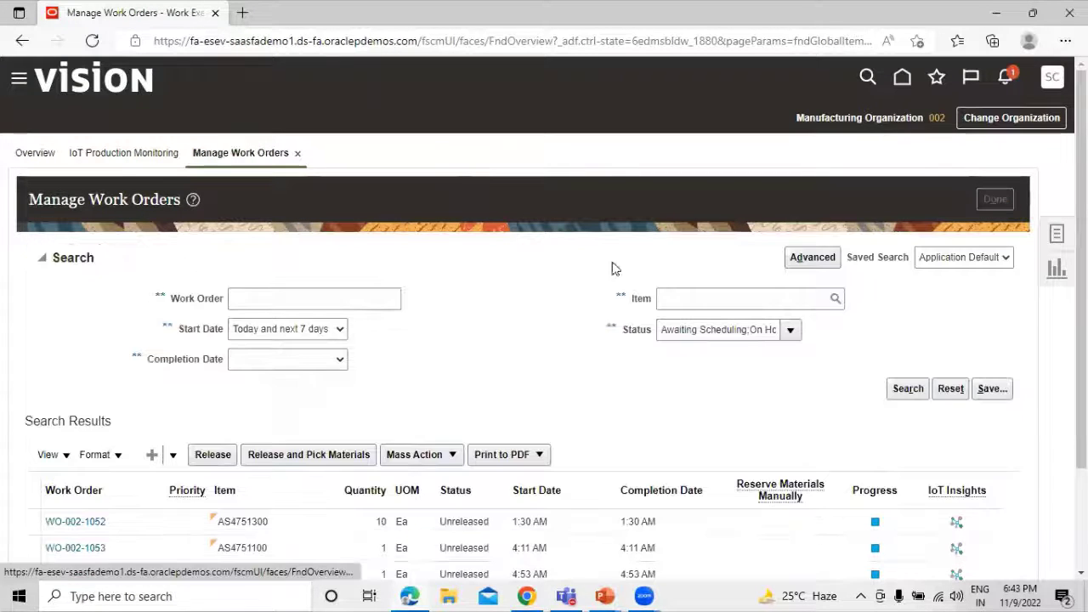
scroll(579, 344, "down", 2)
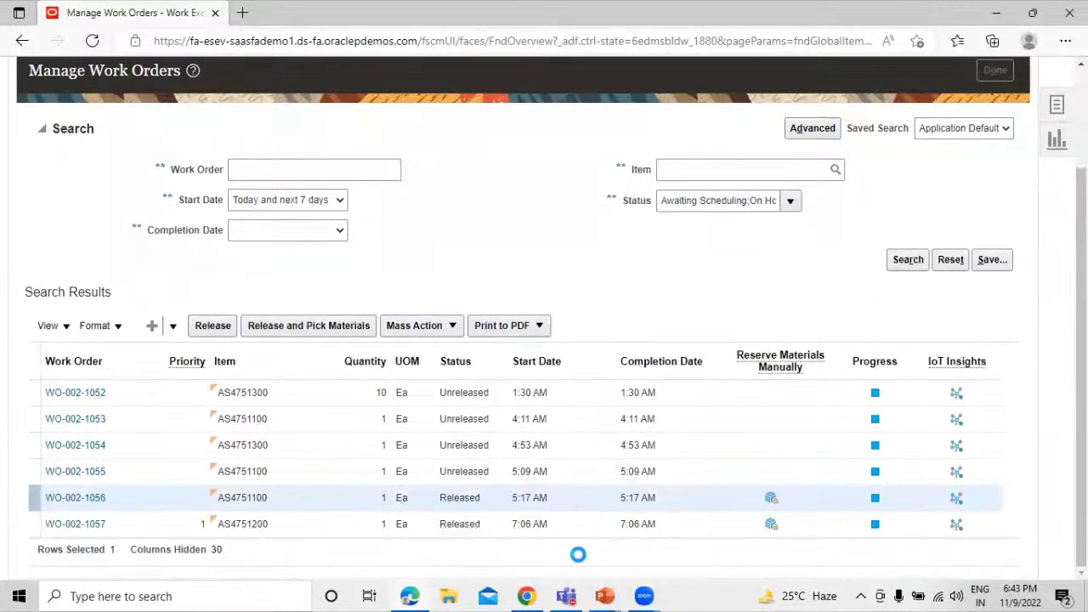